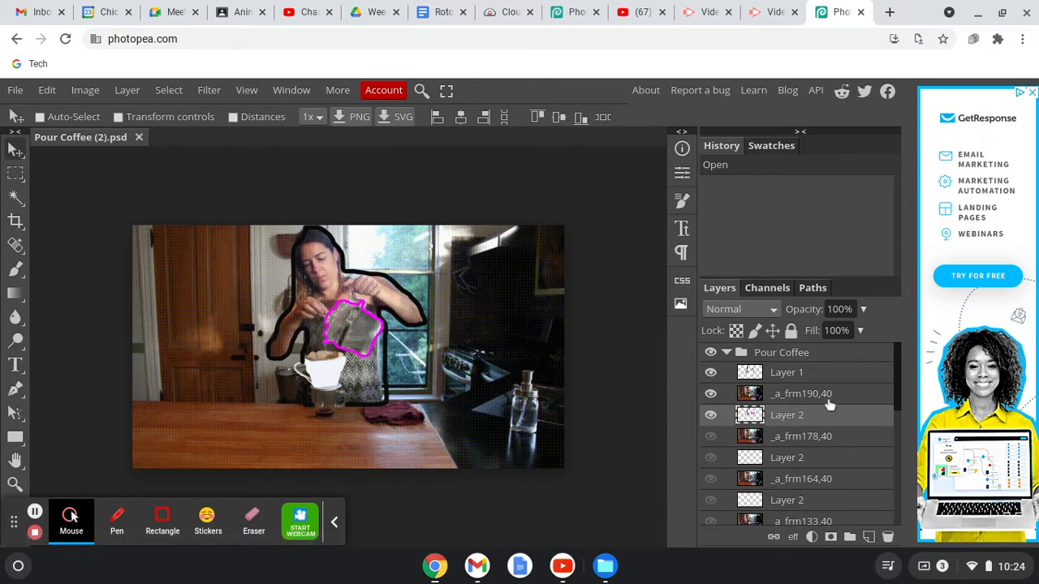
# Step: Examine the top drawing and photo layers, hiding and reshowing the _a_frm190,40 photo to check its outline drawing alone
pyautogui.click(808, 373)
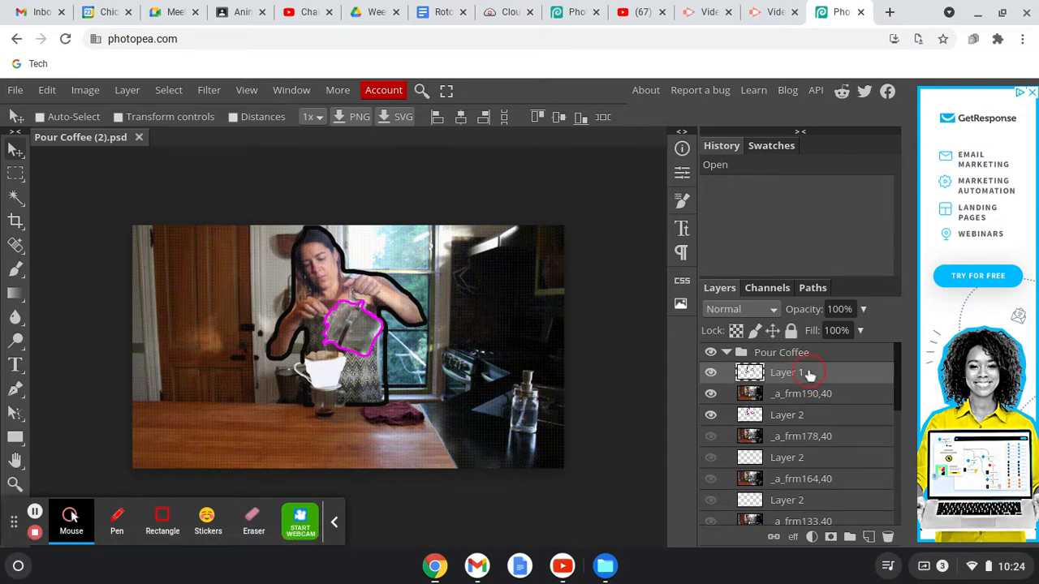
pyautogui.click(804, 415)
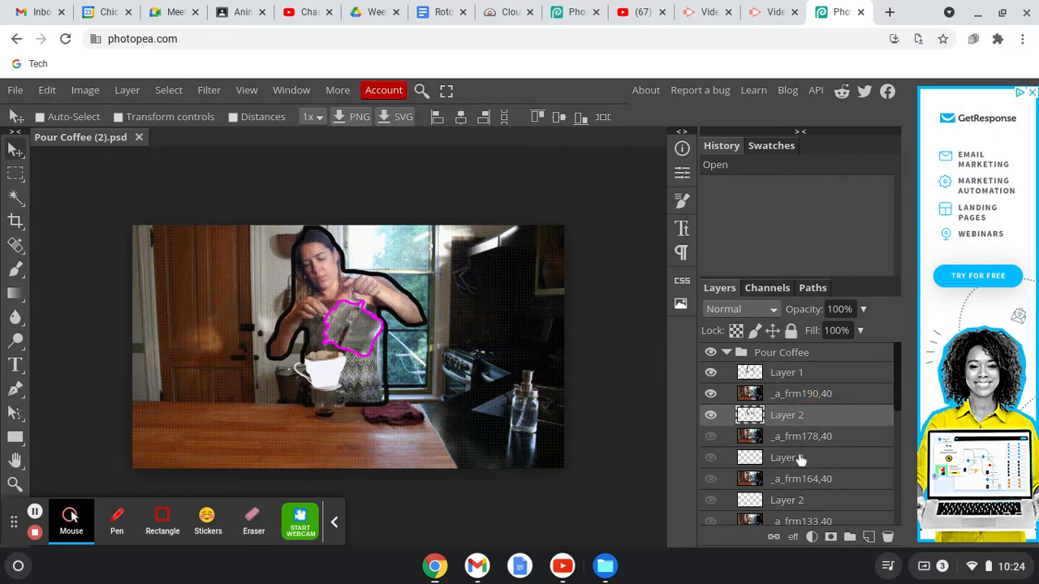
pyautogui.click(799, 459)
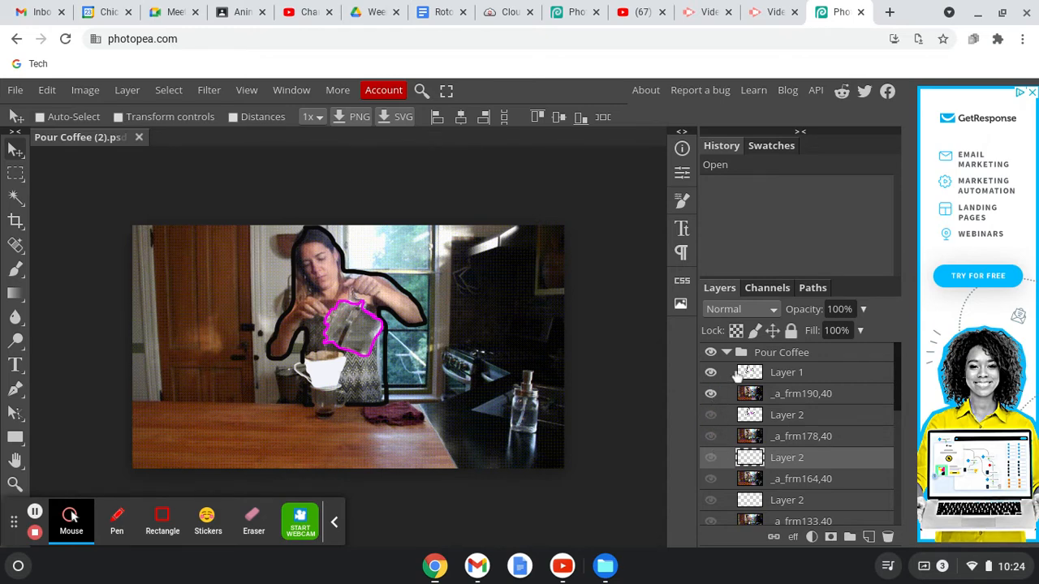
pyautogui.click(785, 377)
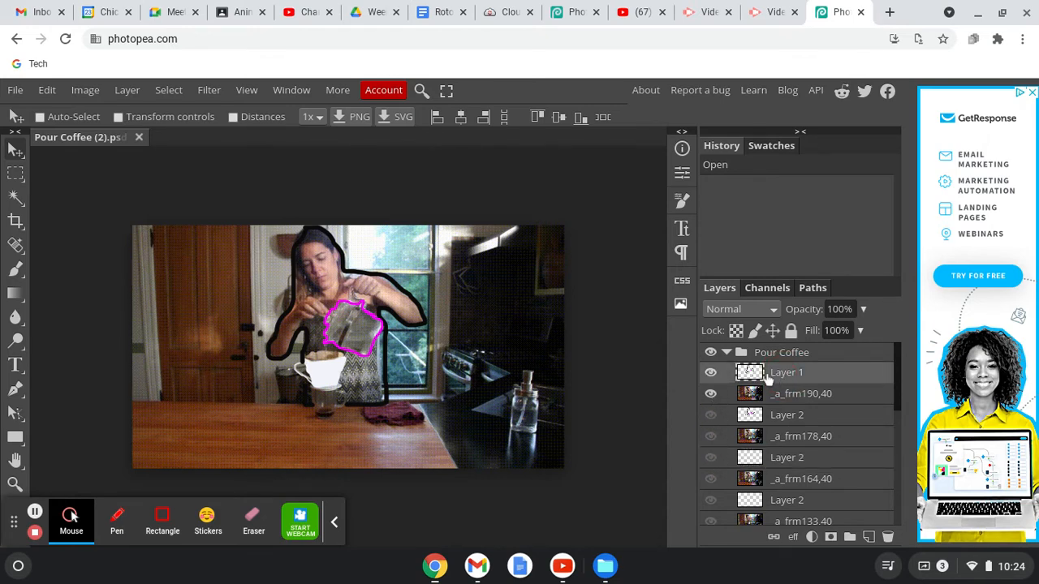
pyautogui.click(785, 399)
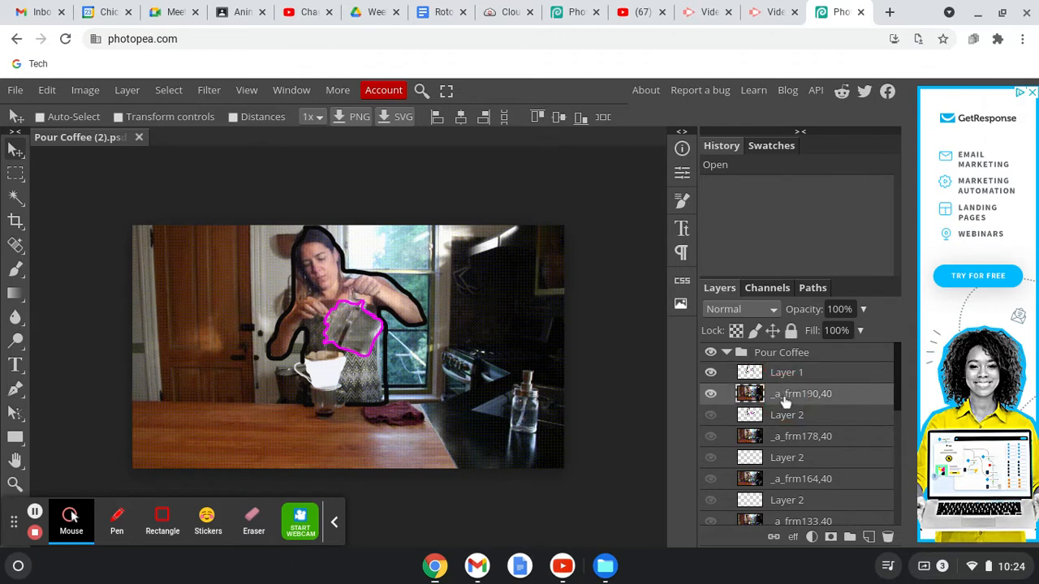
pyautogui.click(711, 394)
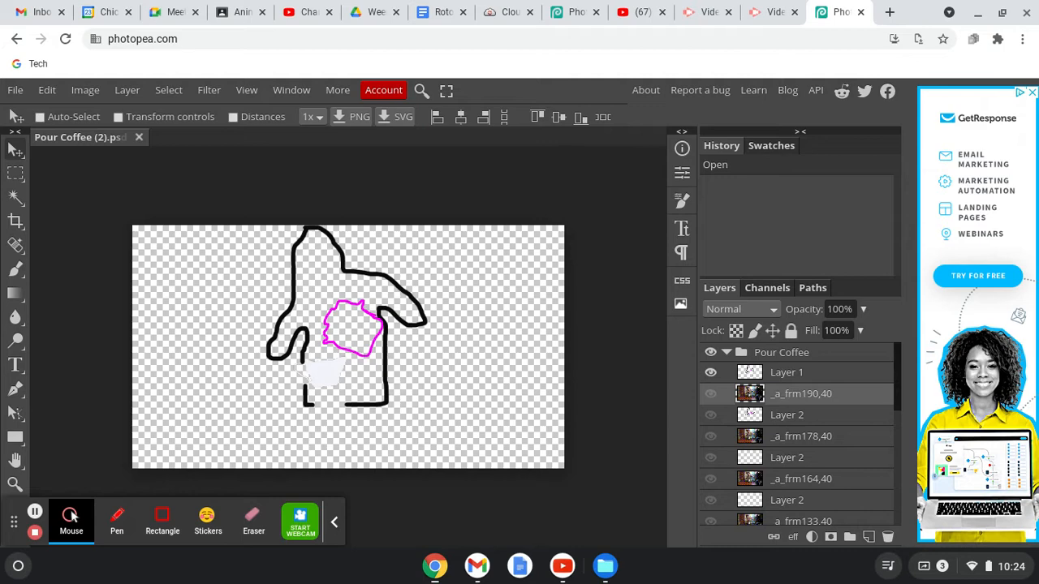
pyautogui.click(711, 394)
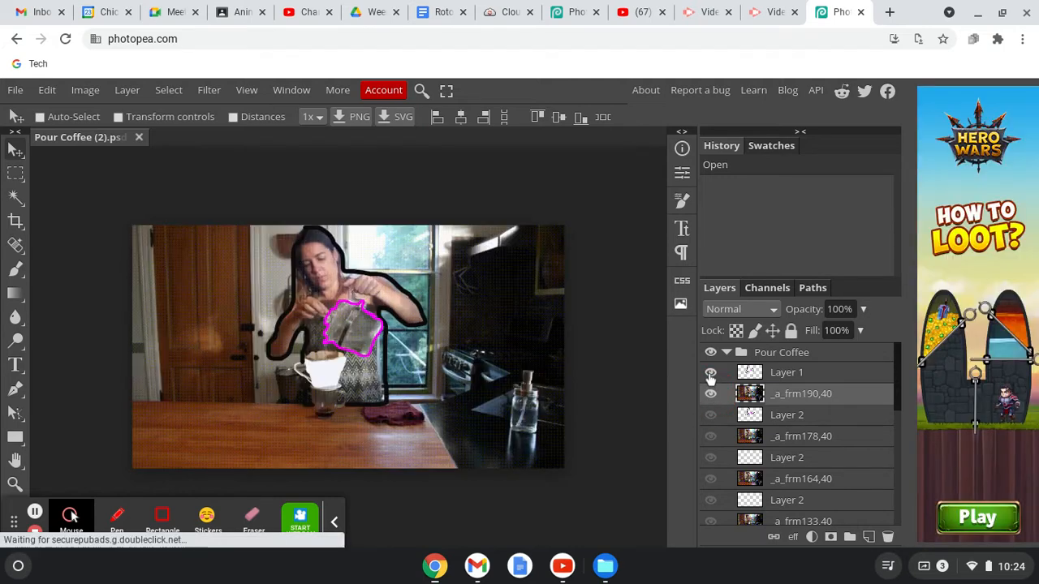
# Step: Show _a_frm178,40 with the Layer 2 above it, hide Layer 1 and _a_frm190,40, and check the outline without its photo
pyautogui.click(711, 414)
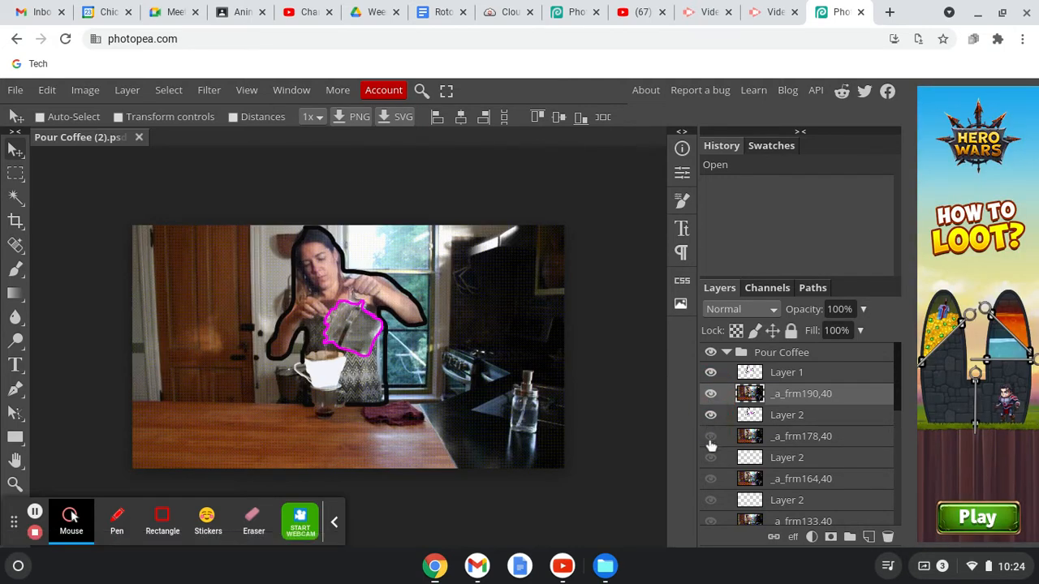
pyautogui.click(711, 393)
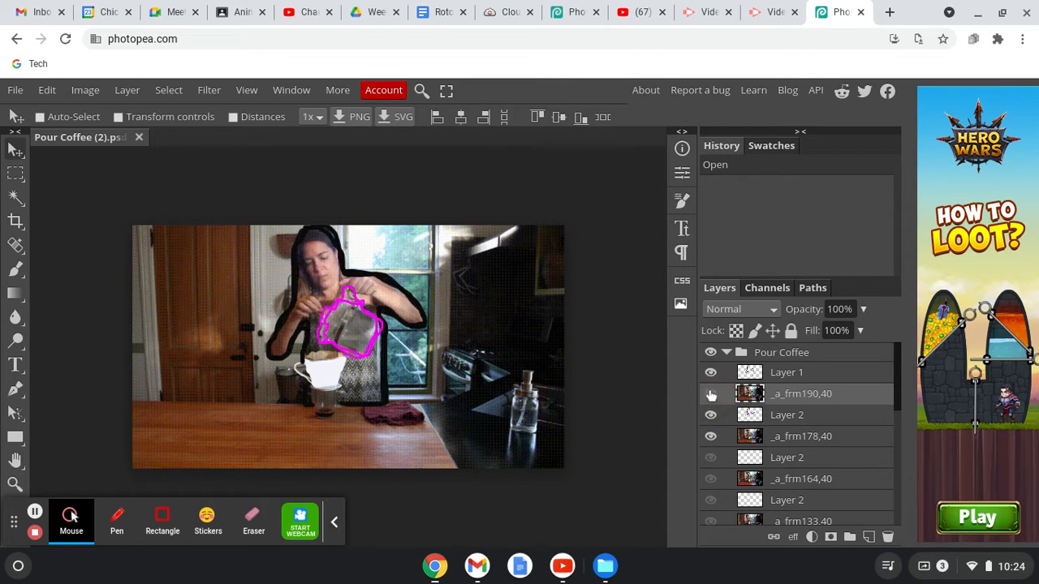
pyautogui.click(710, 373)
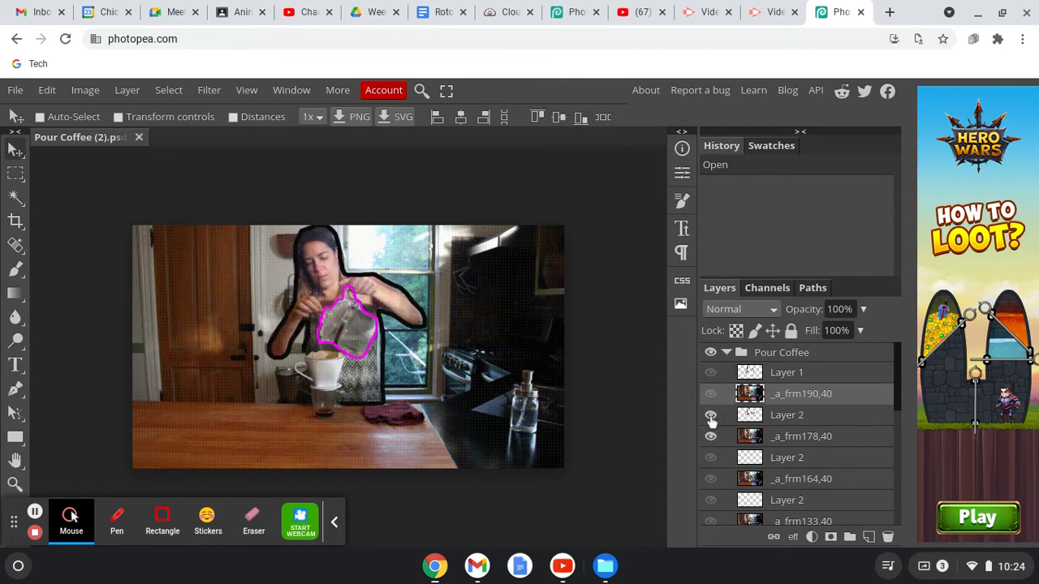
pyautogui.click(711, 436)
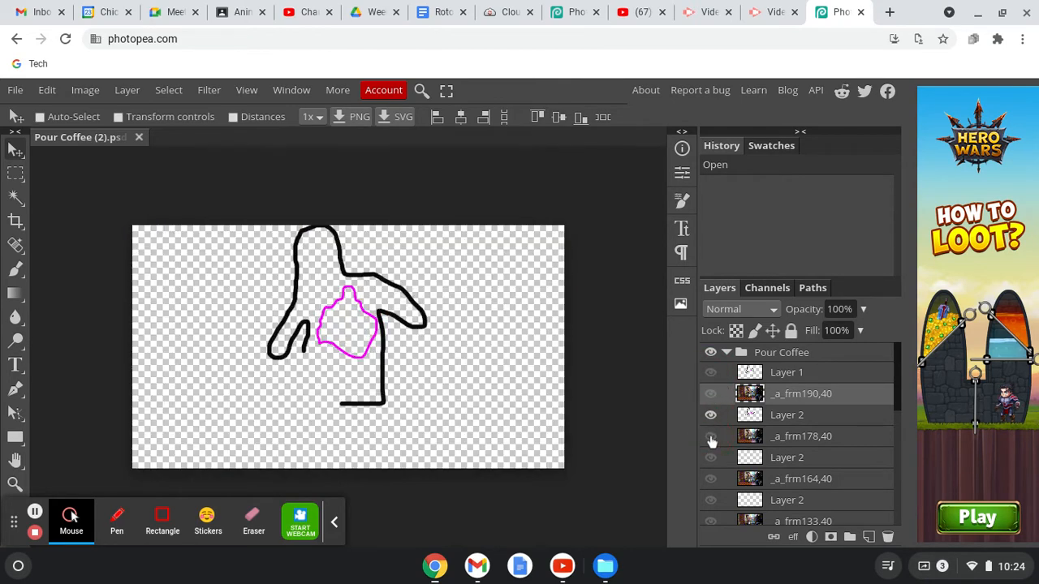
pyautogui.click(711, 437)
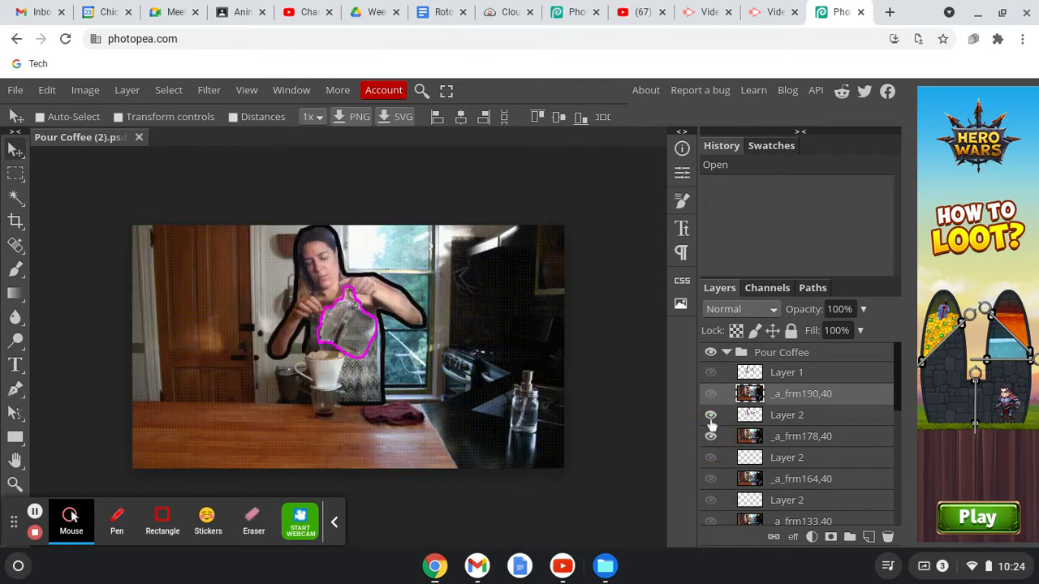
# Step: Hide _a_frm178,40 and its drawing, then show _a_frm164,40 with the blank Layer 2 above it and make that Layer 2 active
pyautogui.click(711, 414)
pyautogui.click(711, 437)
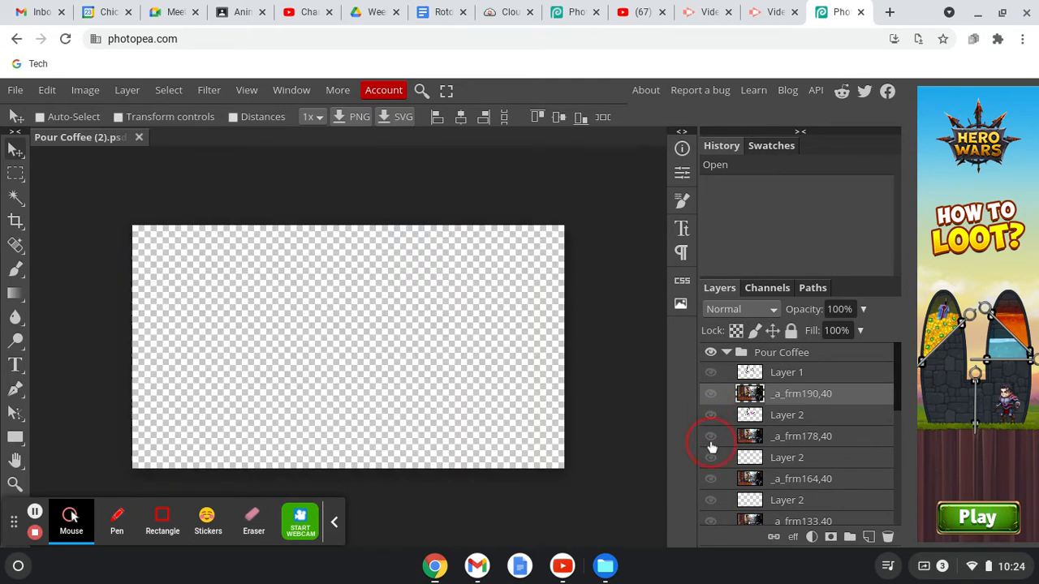
pyautogui.click(711, 457)
pyautogui.click(711, 479)
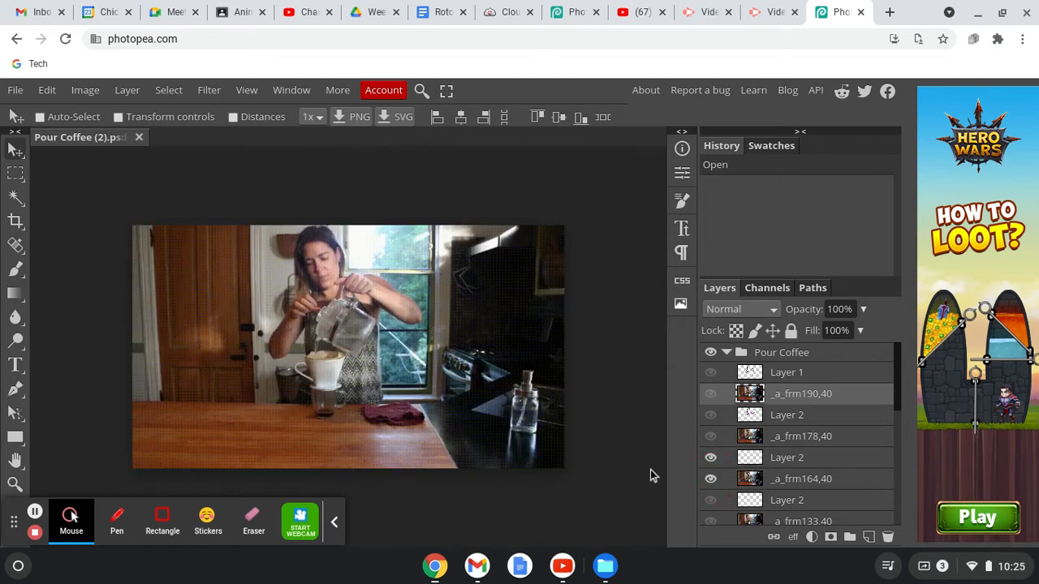
pyautogui.click(771, 469)
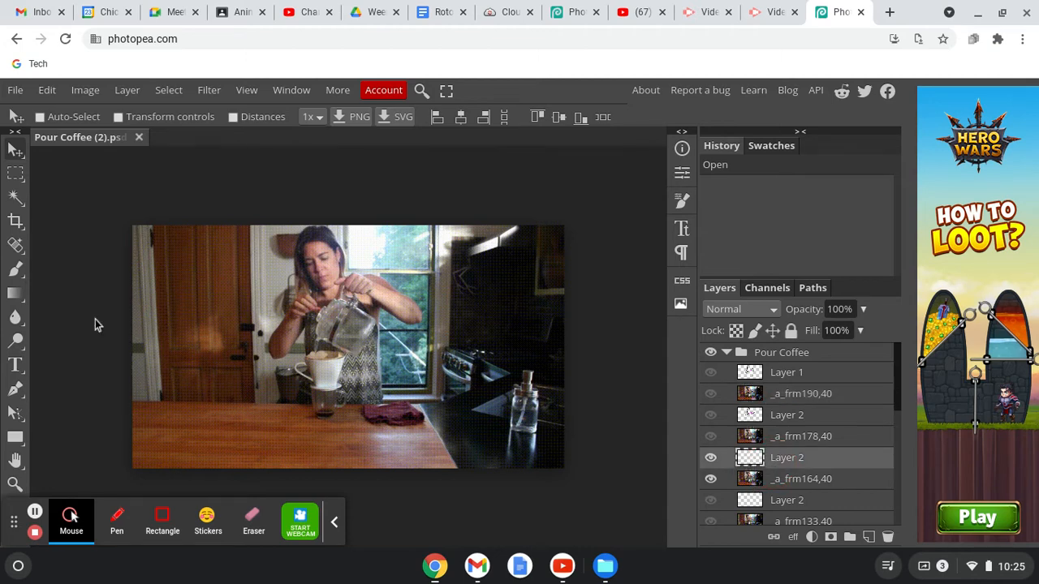
# Step: Trace the woman's silhouette and the glass coffee pot in orange with the Brush tool on the blank layer
pyautogui.moveTo(16, 269); pyautogui.dragTo(86, 275)
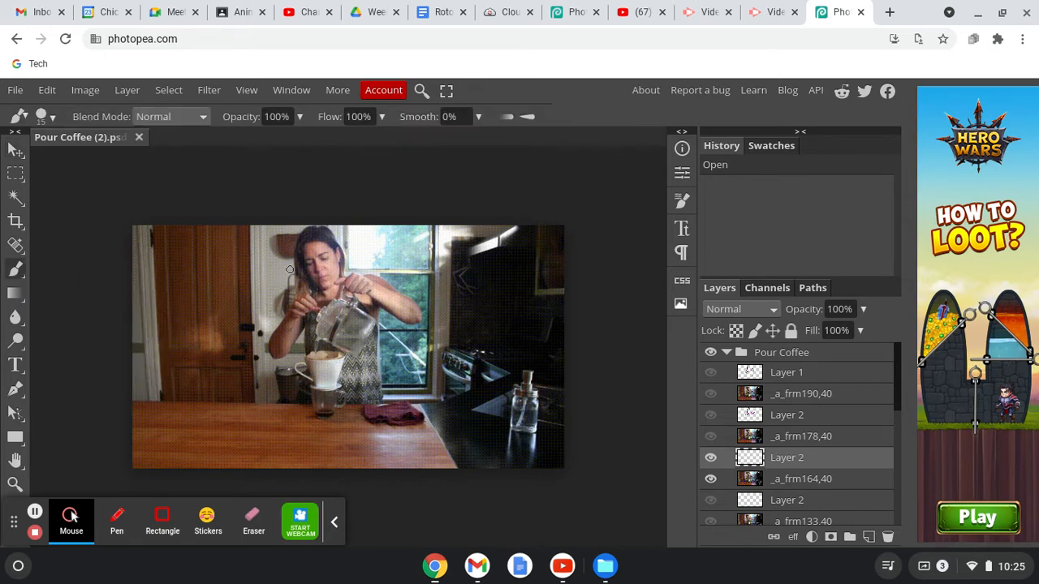
pyautogui.moveTo(307, 237)
pyautogui.mouseDown()
pyautogui.moveTo(280, 348)
pyautogui.moveTo(307, 347)
pyautogui.moveTo(315, 410)
pyautogui.moveTo(425, 392)
pyautogui.moveTo(396, 328)
pyautogui.moveTo(407, 303)
pyautogui.moveTo(306, 240)
pyautogui.mouseUp()
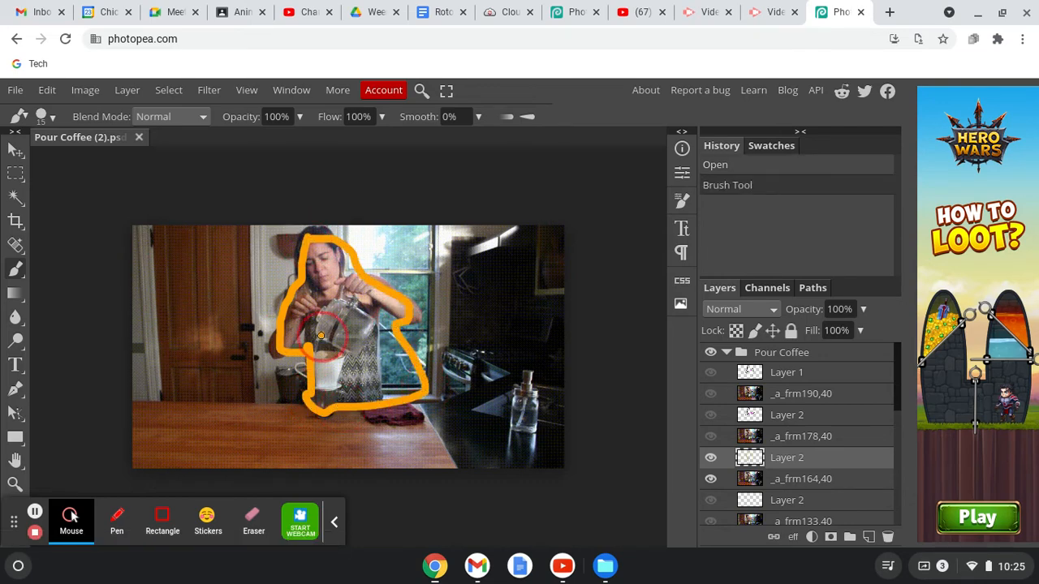
pyautogui.moveTo(336, 290); pyautogui.dragTo(337, 291)
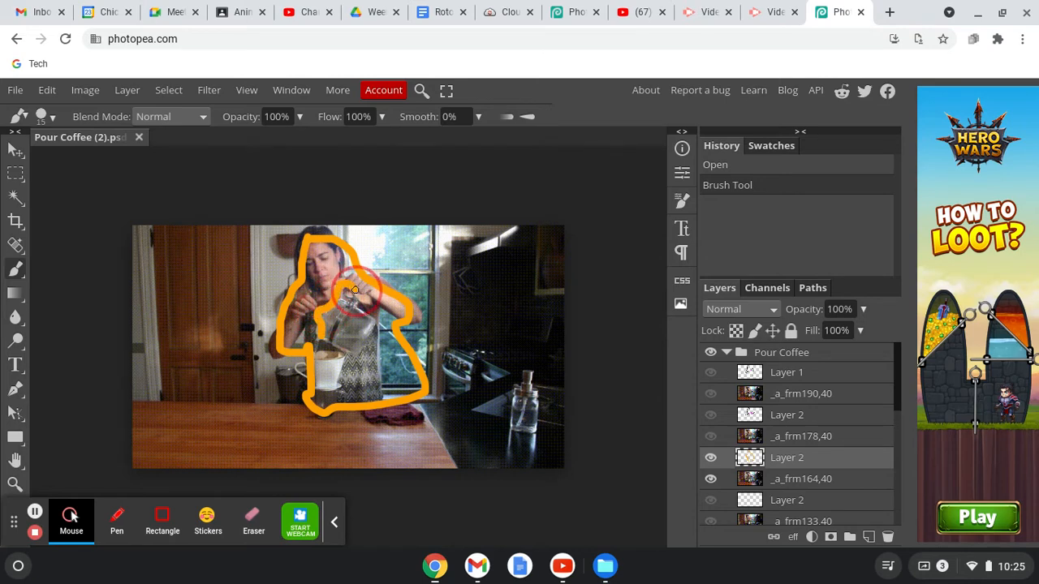
pyautogui.moveTo(363, 354); pyautogui.dragTo(322, 341)
pyautogui.click(321, 341)
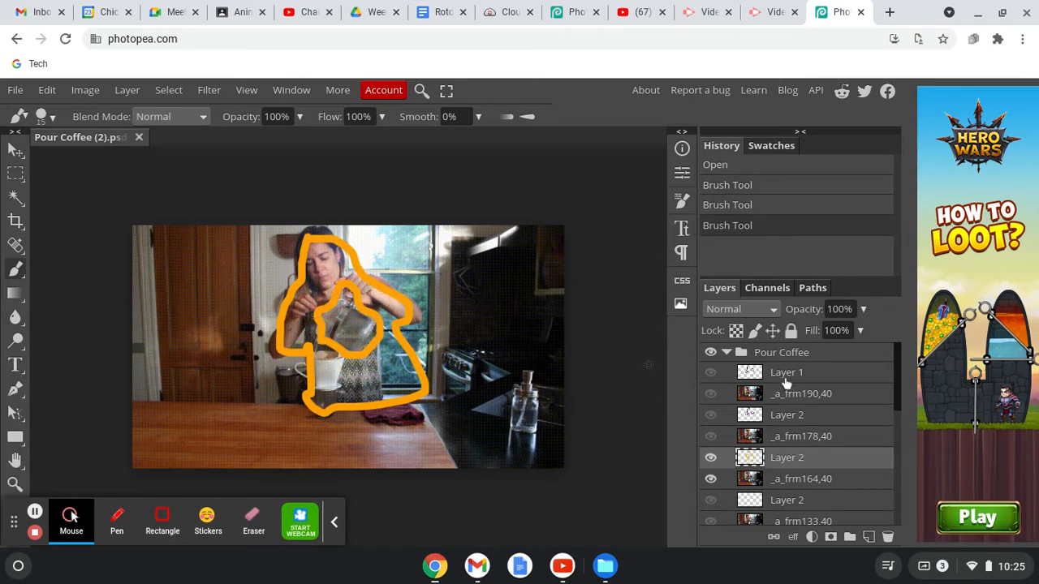
# Step: Hide the _a_frm164,40 photo and toggle the orange outline layer off and back on to check the drawing alone
pyautogui.click(747, 504)
pyautogui.click(710, 479)
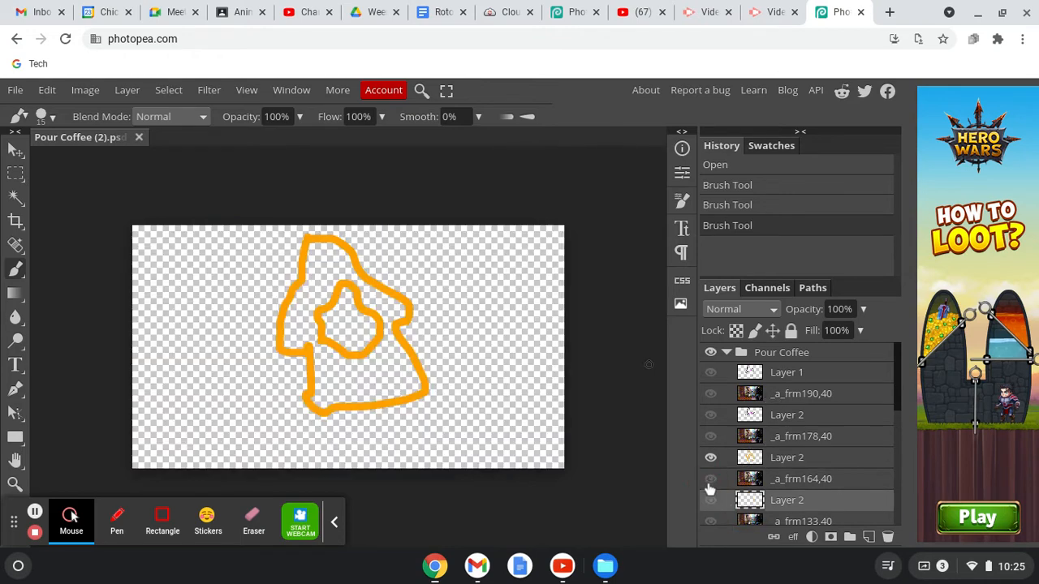
pyautogui.click(710, 458)
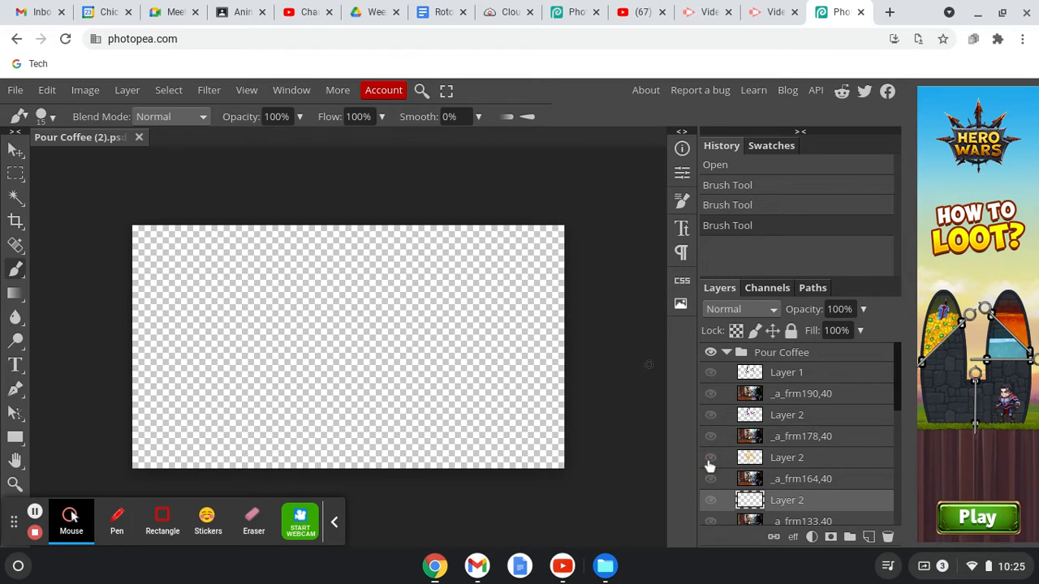
pyautogui.click(710, 459)
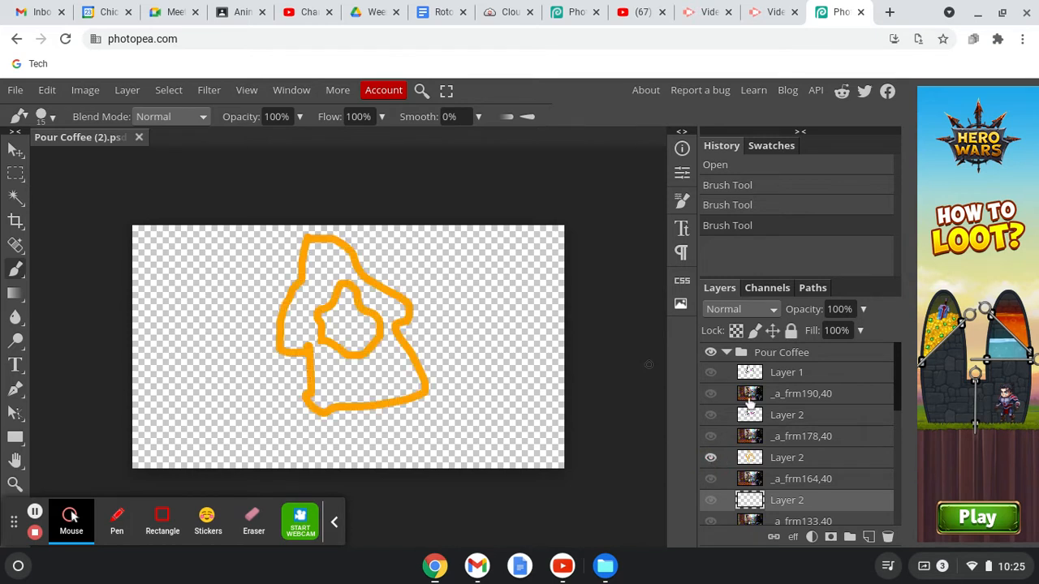
# Step: Add a new layer between Layer 1 and _a_frm190,40 and keep it selected
pyautogui.click(784, 380)
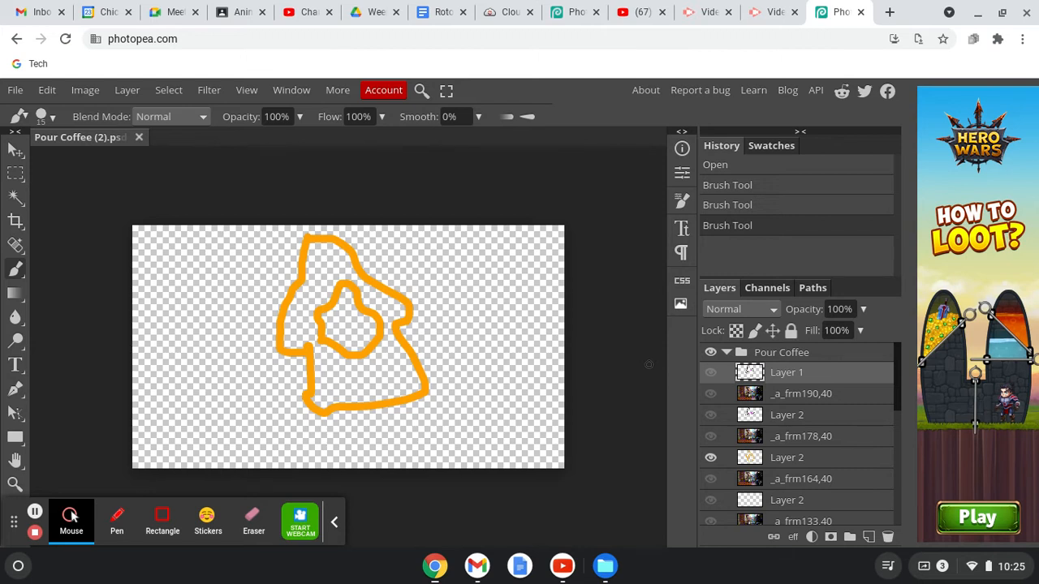
pyautogui.click(130, 90)
pyautogui.moveTo(142, 115)
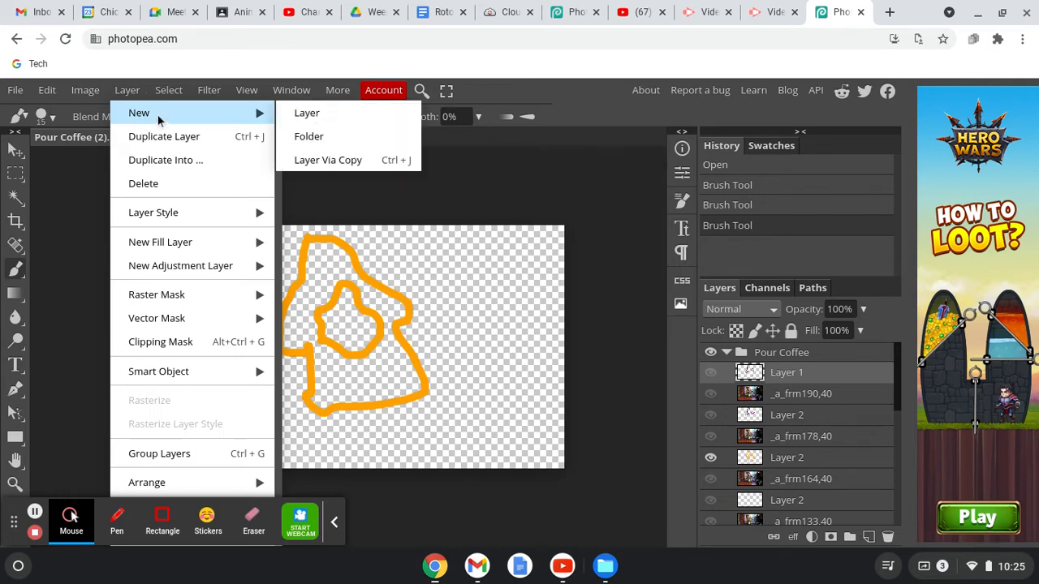
pyautogui.click(344, 113)
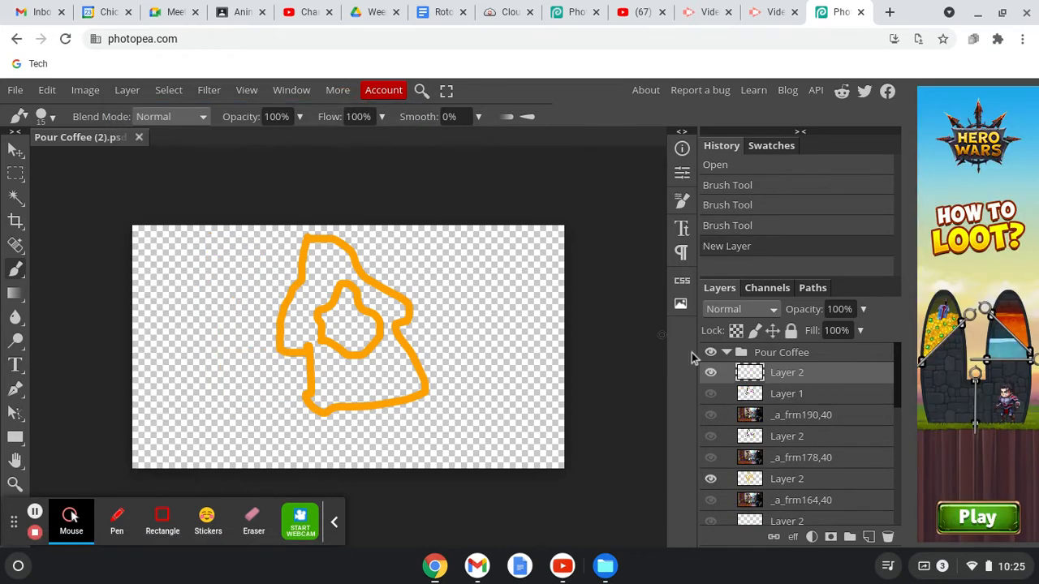
pyautogui.moveTo(814, 378)
pyautogui.mouseDown()
pyautogui.moveTo(812, 398)
pyautogui.moveTo(814, 383)
pyautogui.mouseUp()
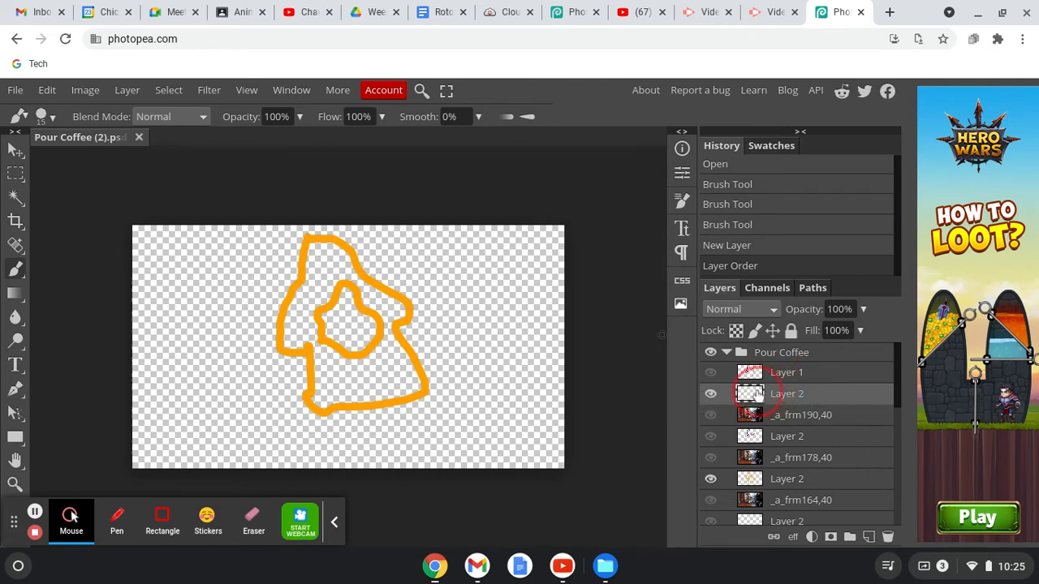
pyautogui.click(792, 373)
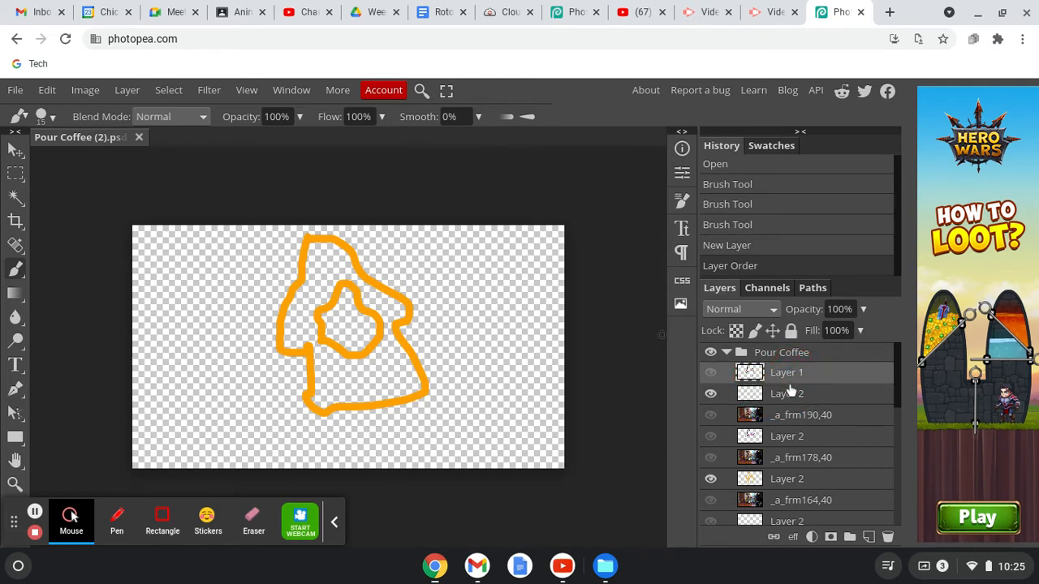
pyautogui.click(788, 394)
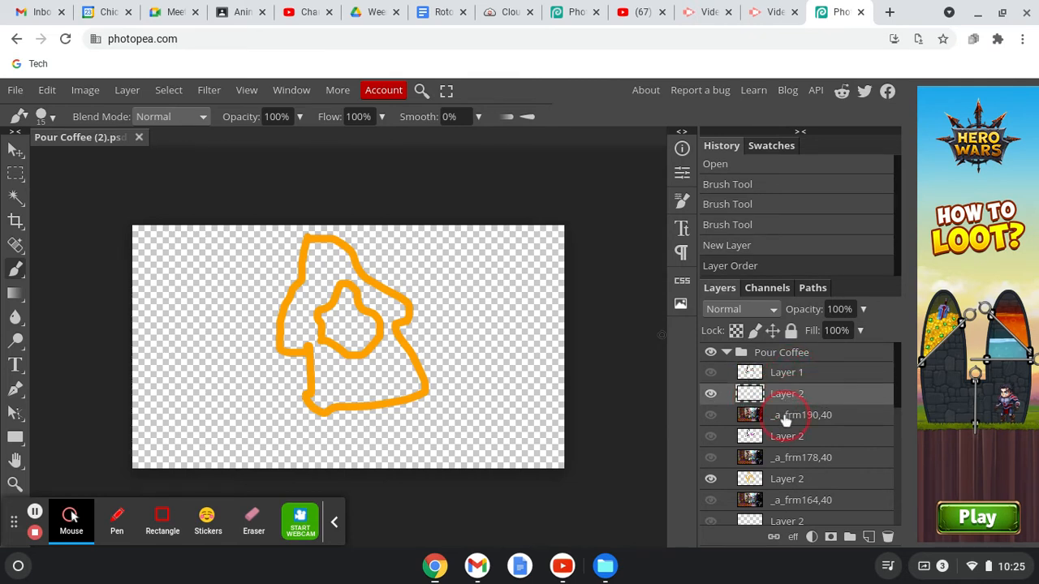
pyautogui.click(785, 418)
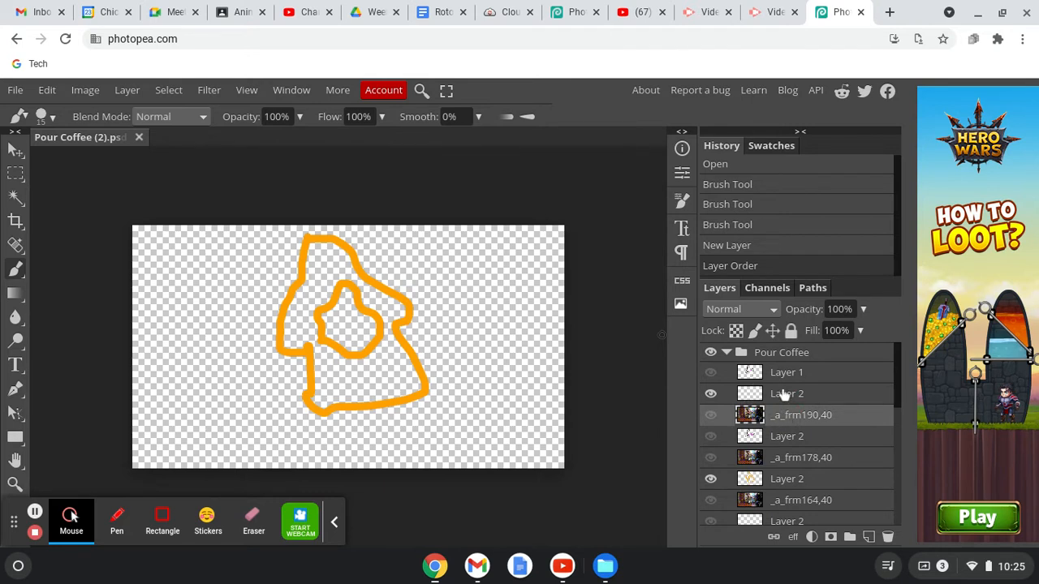
pyautogui.click(784, 394)
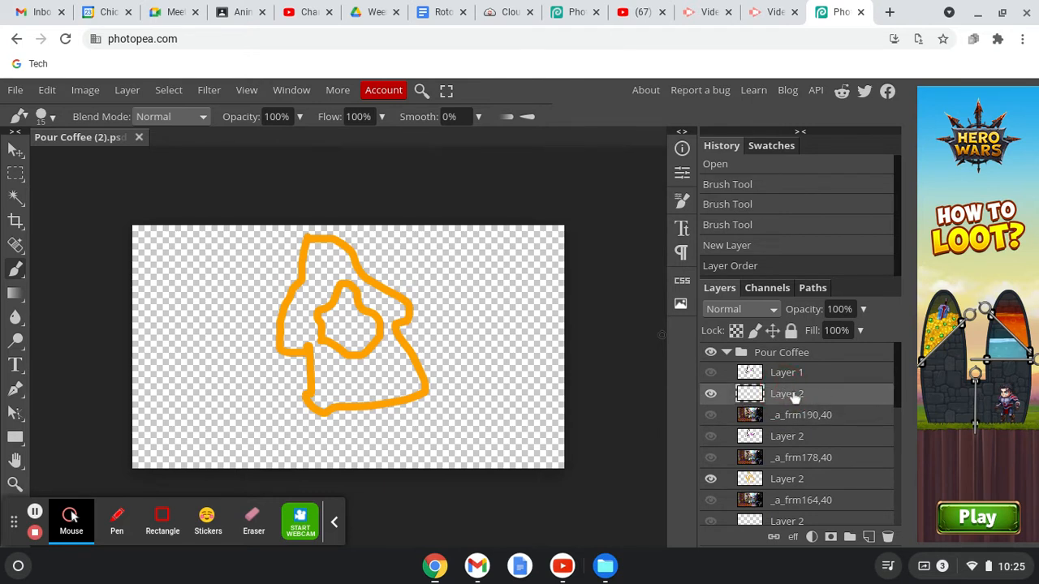
# Step: Switch to the Paint Bucket tool and set the foreground colour to off-white fffdfb
pyautogui.rightClick(16, 301)
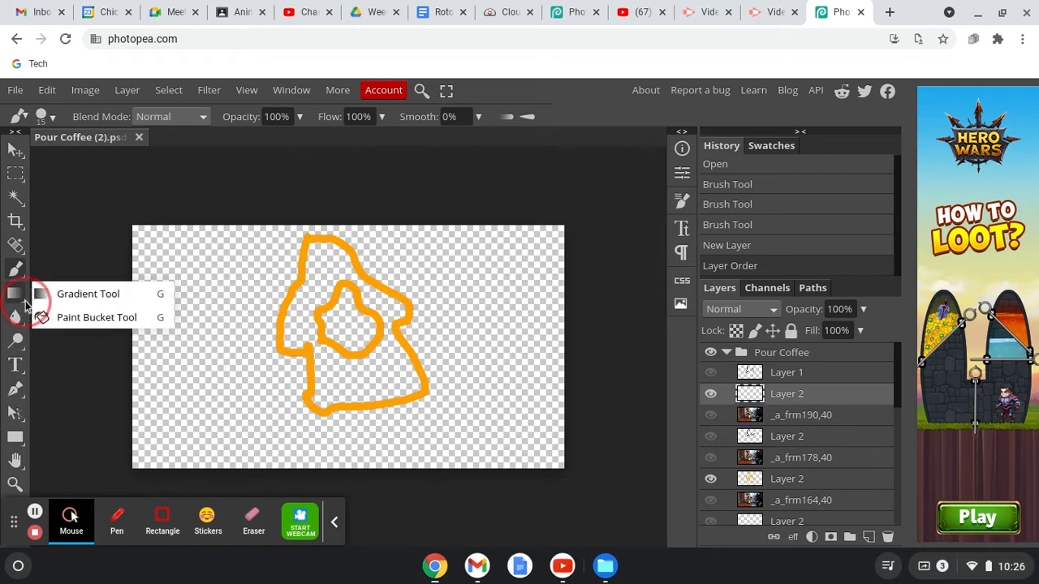
pyautogui.click(61, 319)
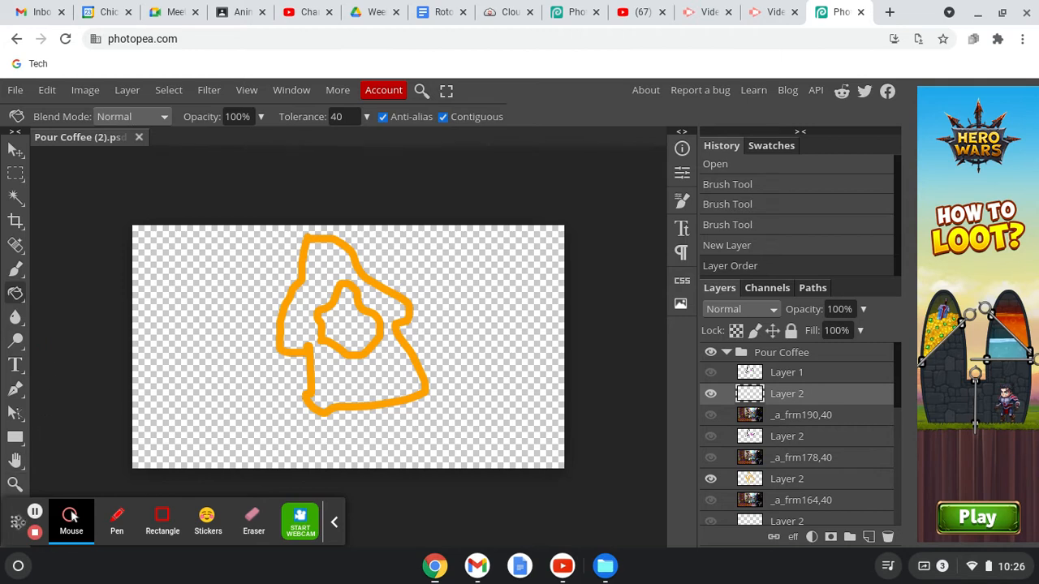
pyautogui.moveTo(14, 522); pyautogui.dragTo(105, 523)
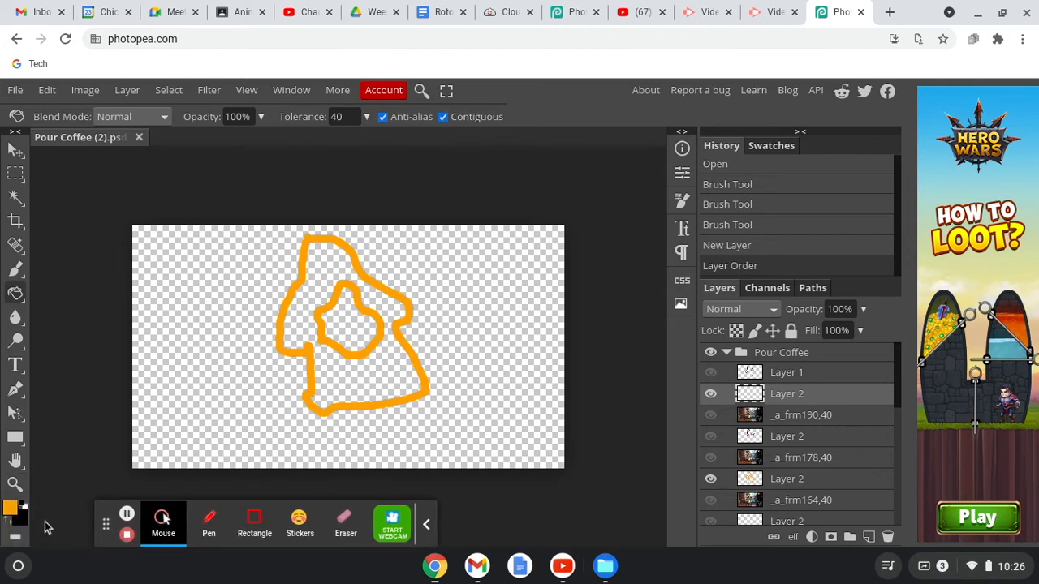
pyautogui.click(9, 508)
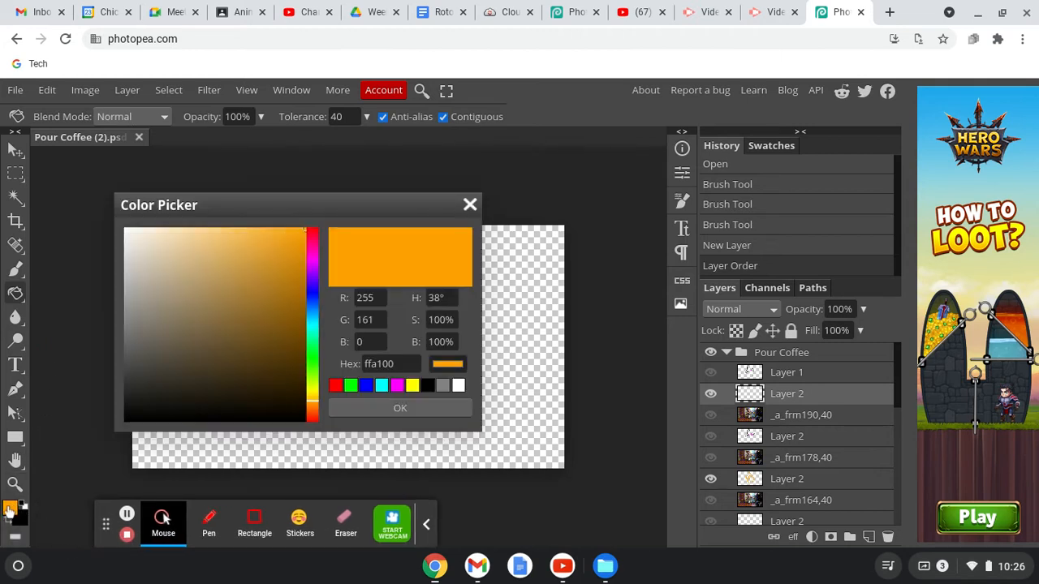
pyautogui.click(126, 233)
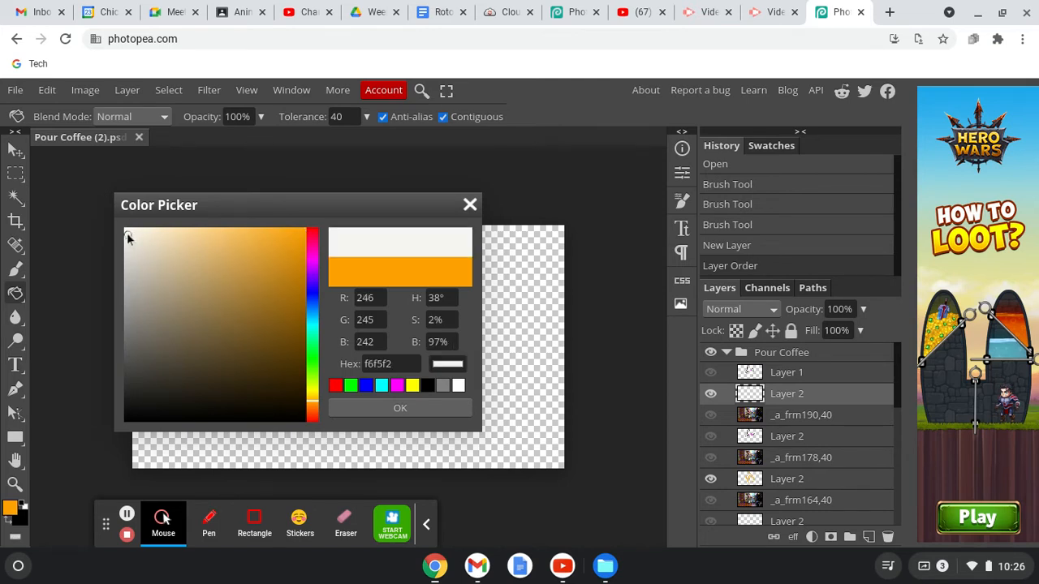
pyautogui.moveTo(127, 235); pyautogui.dragTo(127, 229)
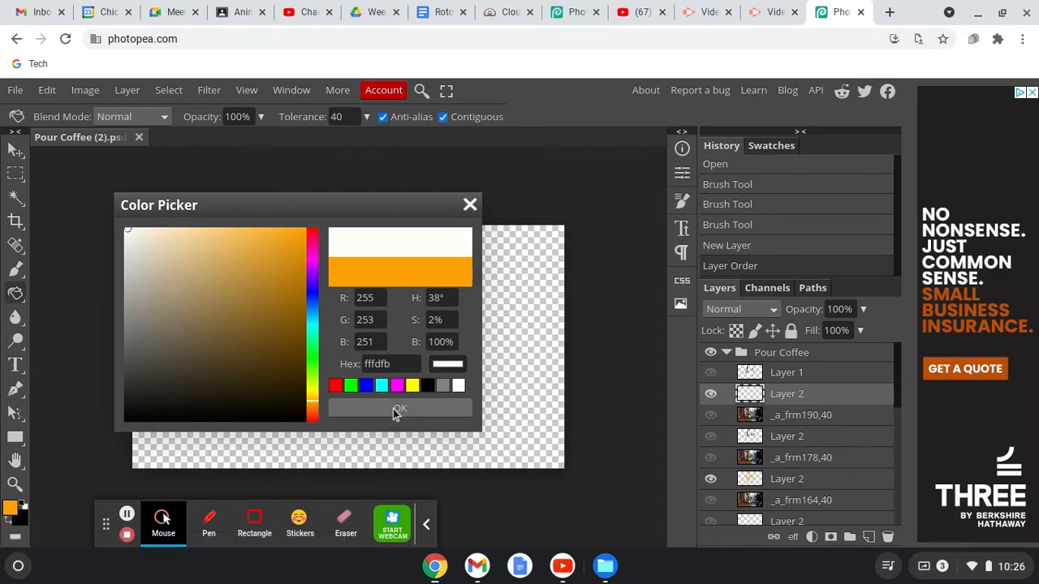
pyautogui.click(396, 409)
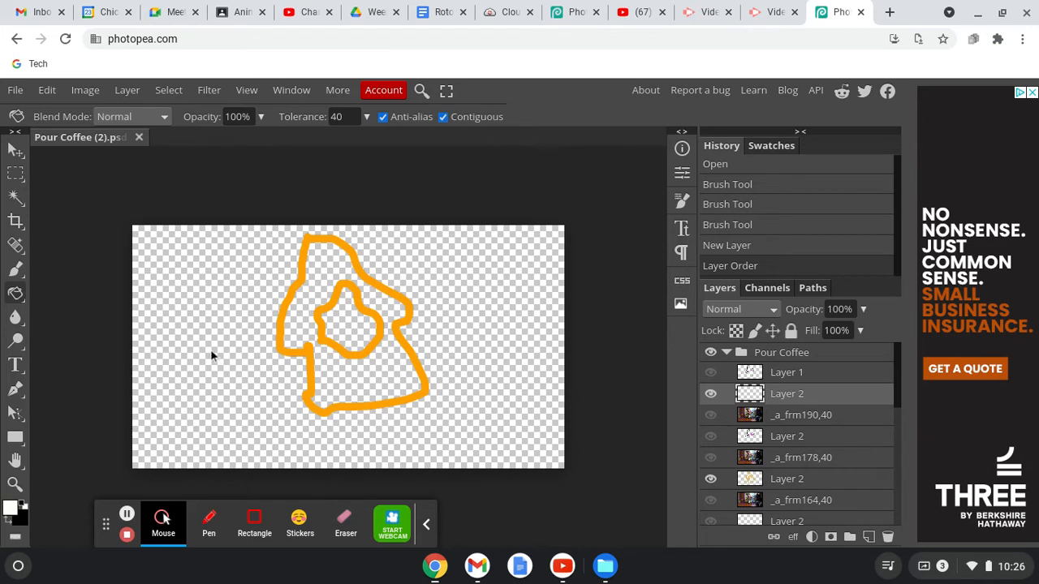
# Step: Fill the blank Layer 2 beneath Layer 1 with the off-white colour using the Paint Bucket tool
pyautogui.rightClick(16, 293)
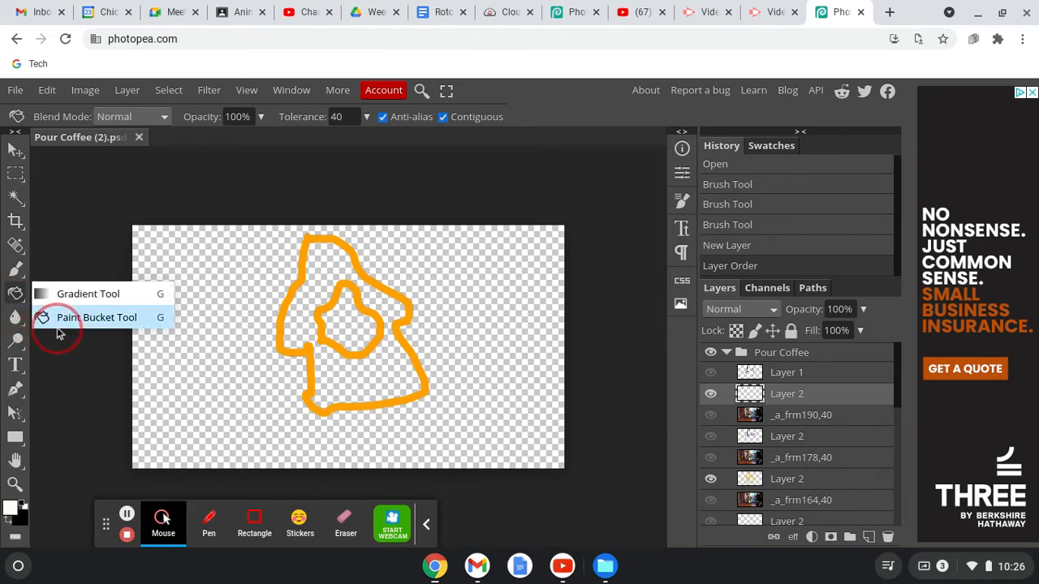
pyautogui.click(61, 318)
pyautogui.click(229, 331)
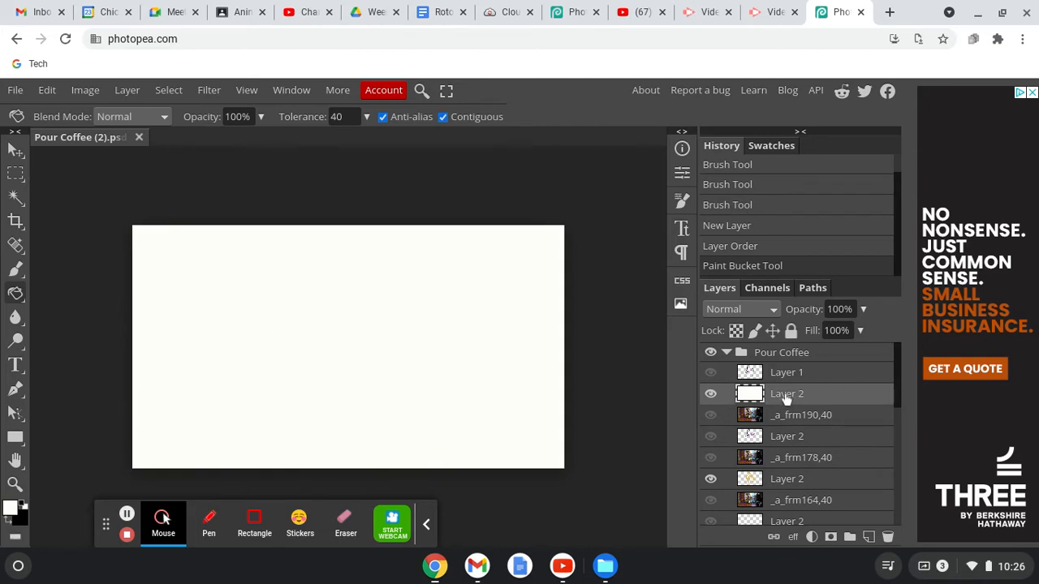
# Step: Show Layer 1 to check its drawing against the off-white background, selecting each of the two layers in turn
pyautogui.click(711, 374)
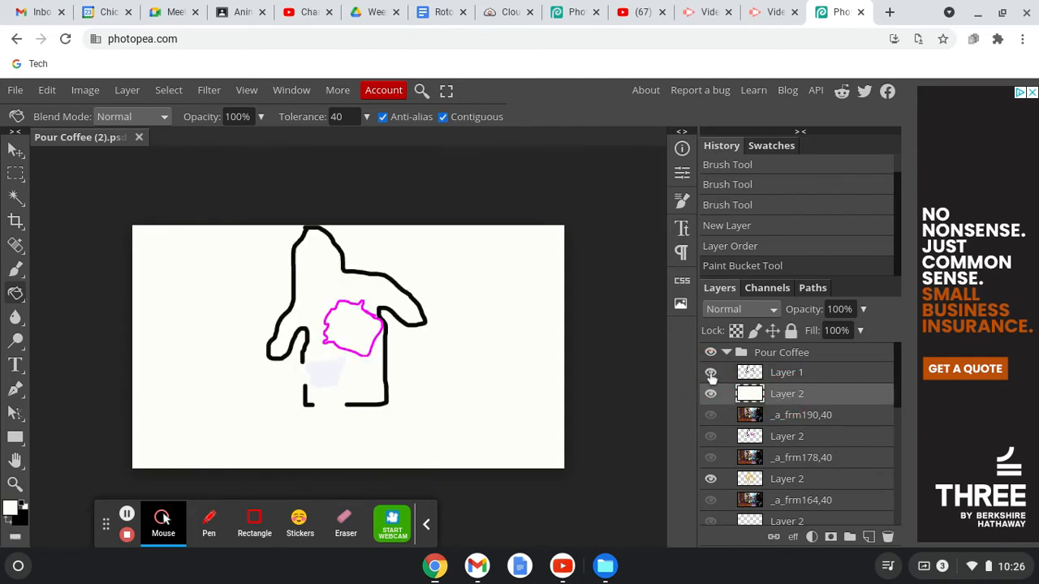
pyautogui.click(768, 375)
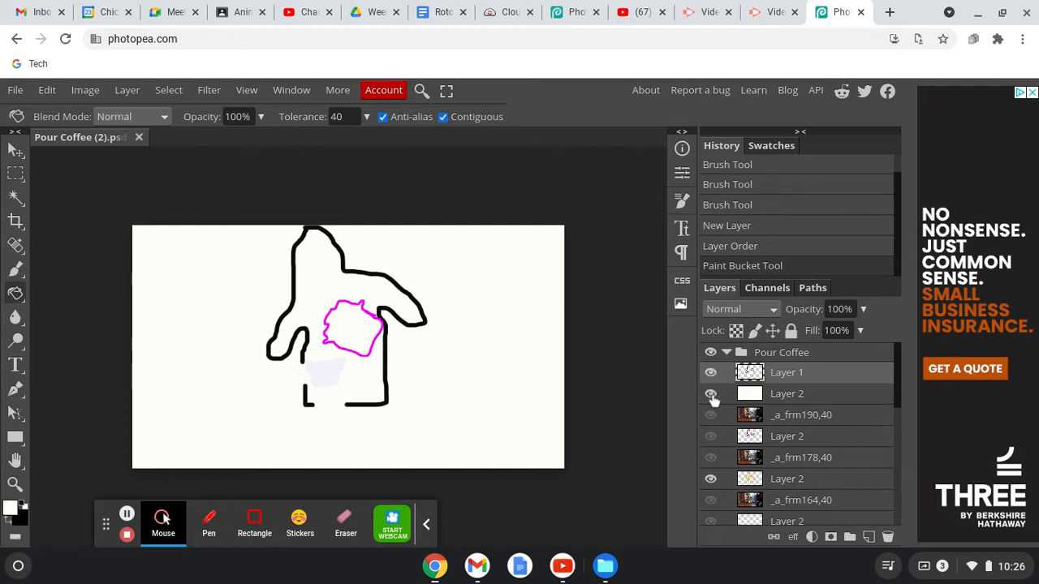
pyautogui.click(755, 395)
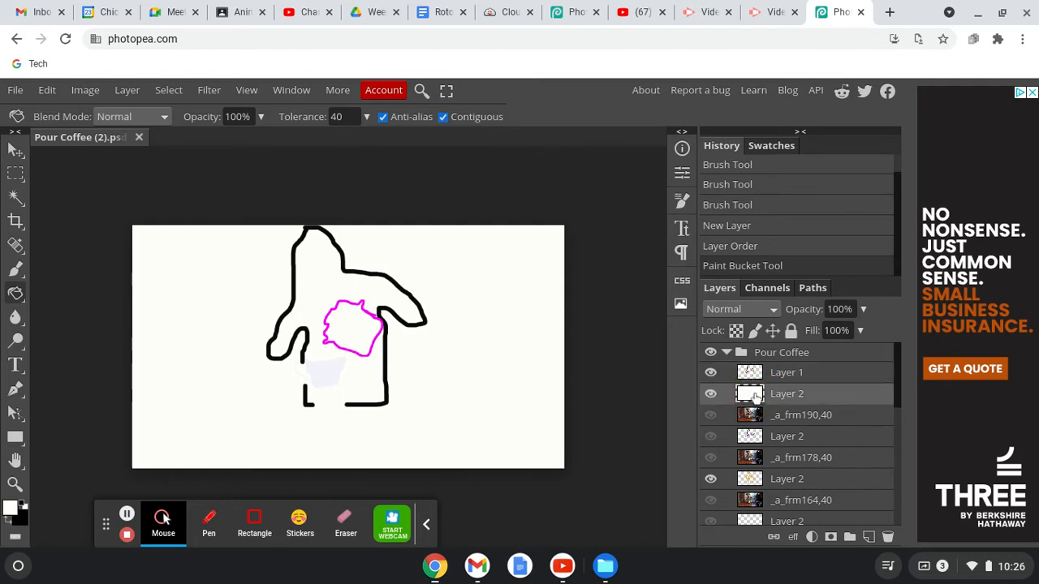
# Step: Add a new layer and place it between the second drawing and _a_frm178,40
pyautogui.click(753, 437)
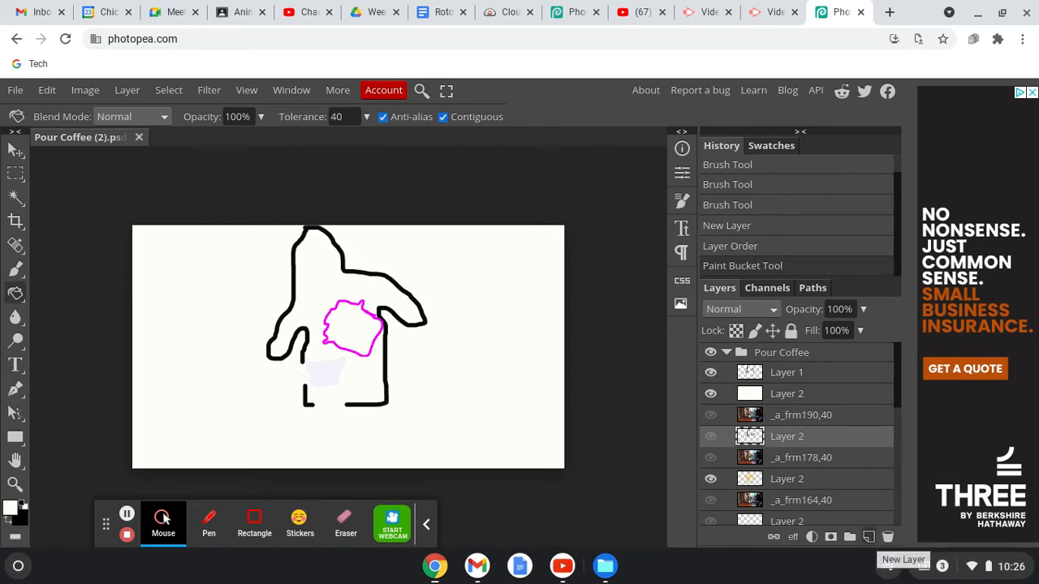
pyautogui.click(868, 538)
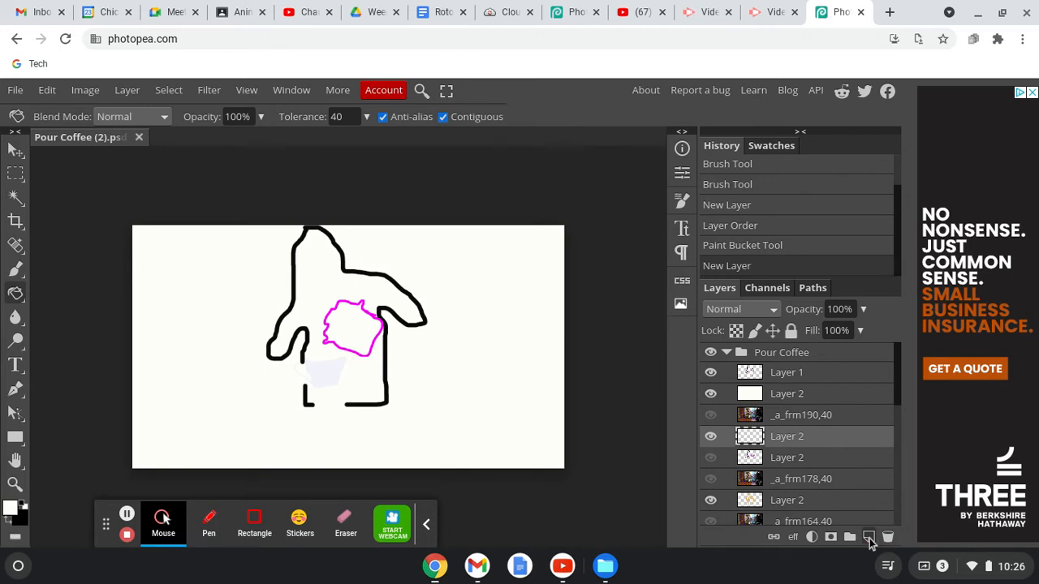
pyautogui.click(776, 438)
pyautogui.moveTo(777, 440); pyautogui.dragTo(777, 445)
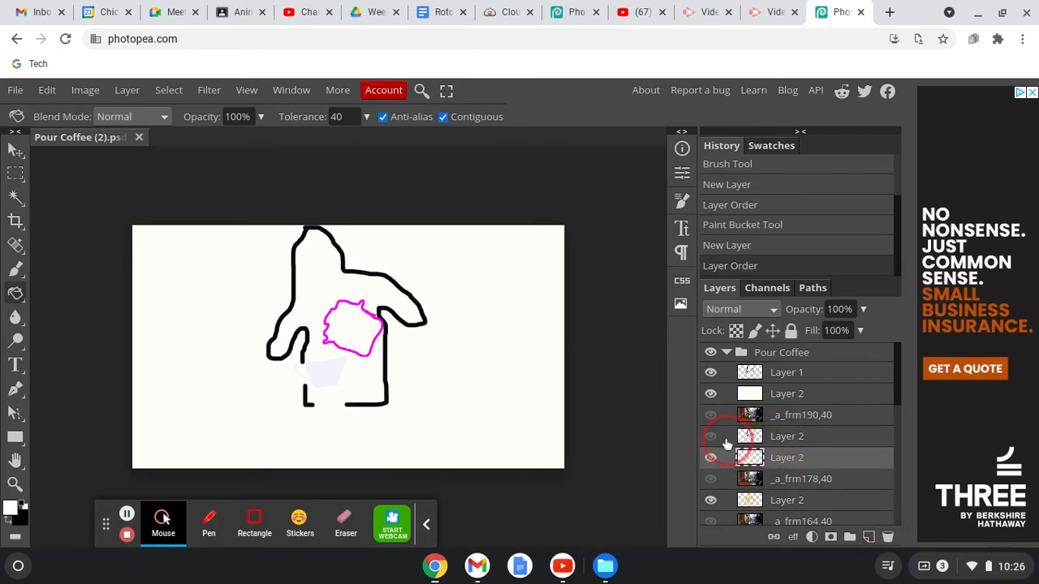
# Step: Hide Layer 1 and its off-white background, and show the drawing that belongs to _a_frm178,40
pyautogui.click(710, 396)
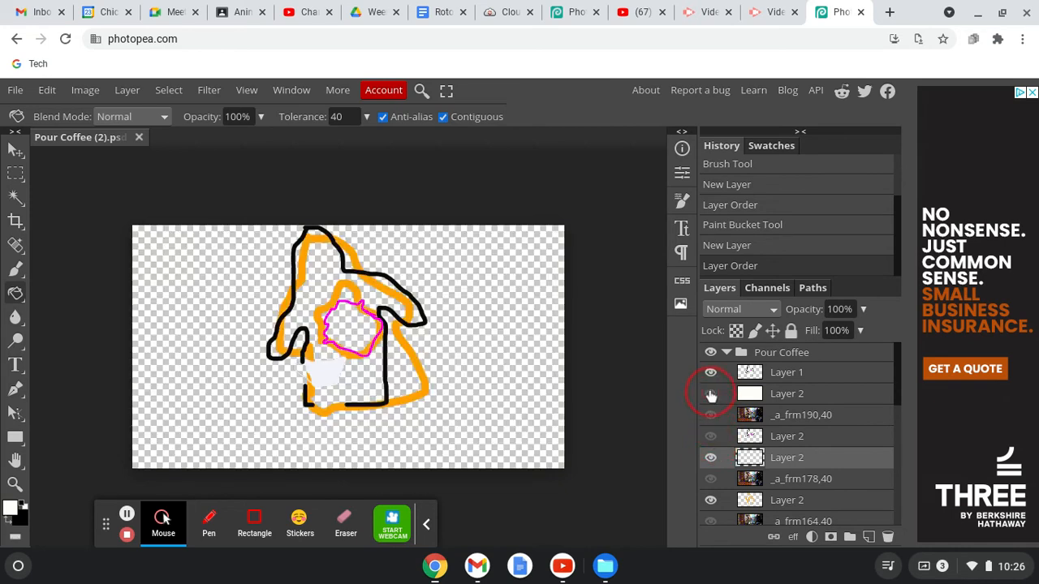
pyautogui.click(711, 372)
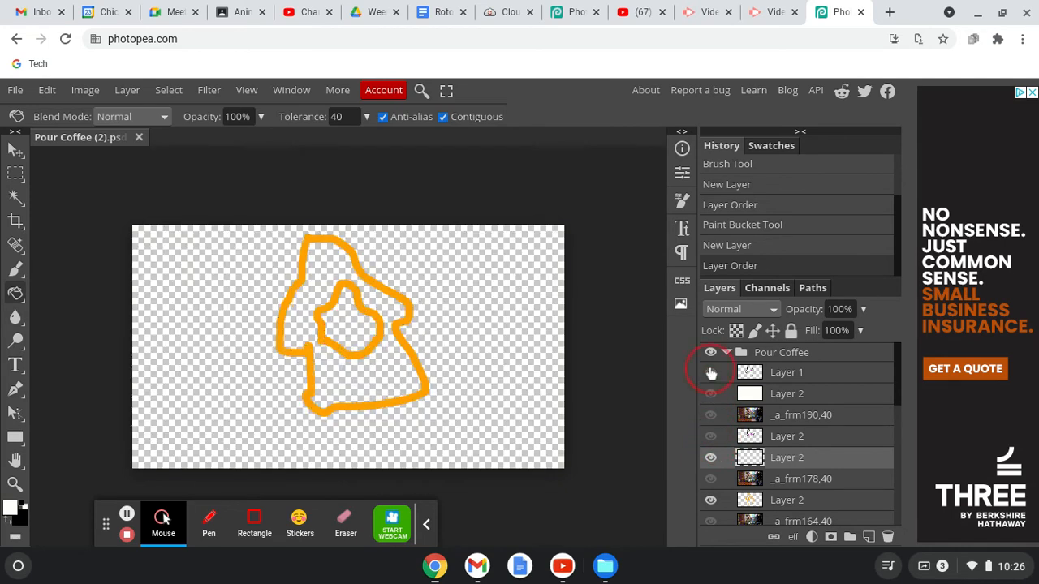
pyautogui.click(711, 437)
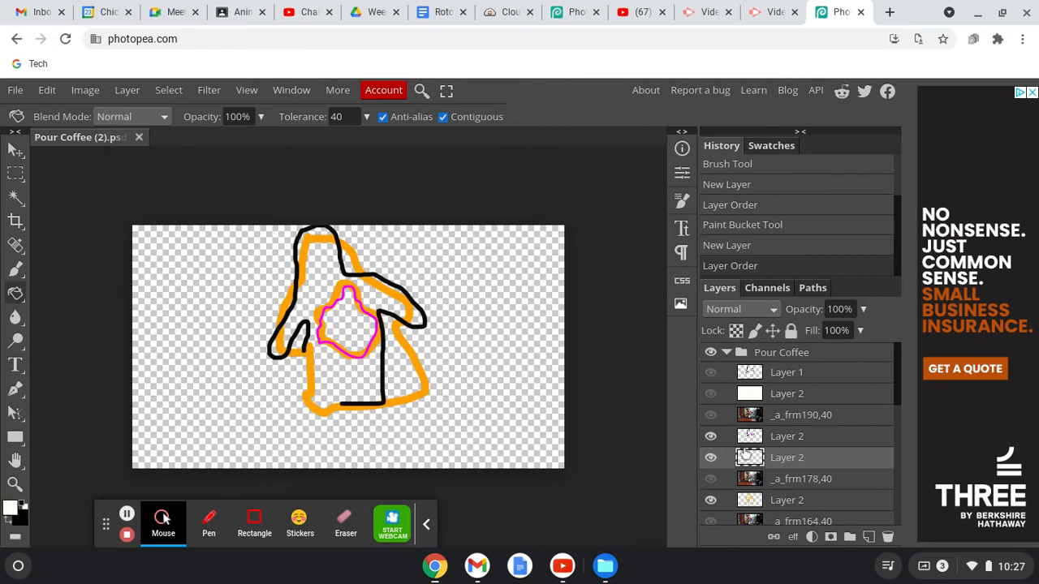
# Step: Fill the blank layer beneath the _a_frm178,40 drawing with off-white using the Paint Bucket tool
pyautogui.click(762, 459)
pyautogui.moveTo(16, 293); pyautogui.dragTo(44, 317)
pyautogui.click(44, 318)
pyautogui.click(268, 373)
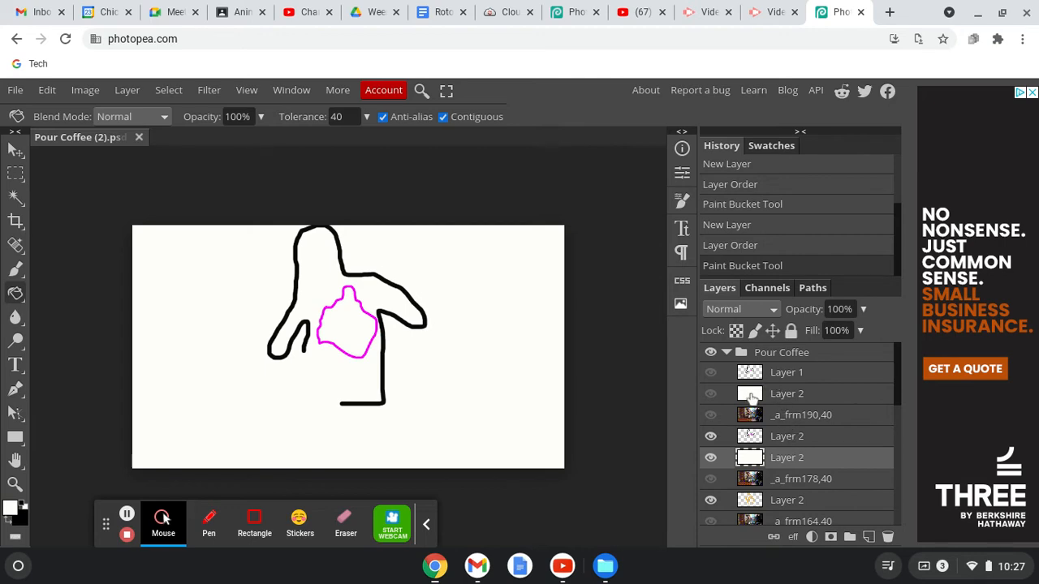
# Step: Show Layer 1, its off-white background, and the _a_frm190,40 and _a_frm178,40 photos
pyautogui.click(709, 373)
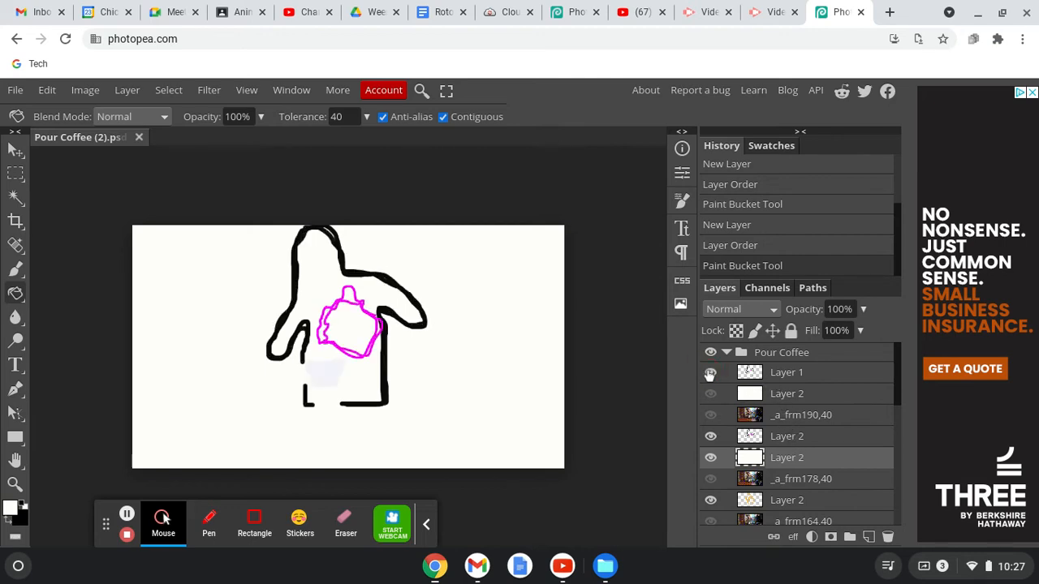
pyautogui.click(710, 395)
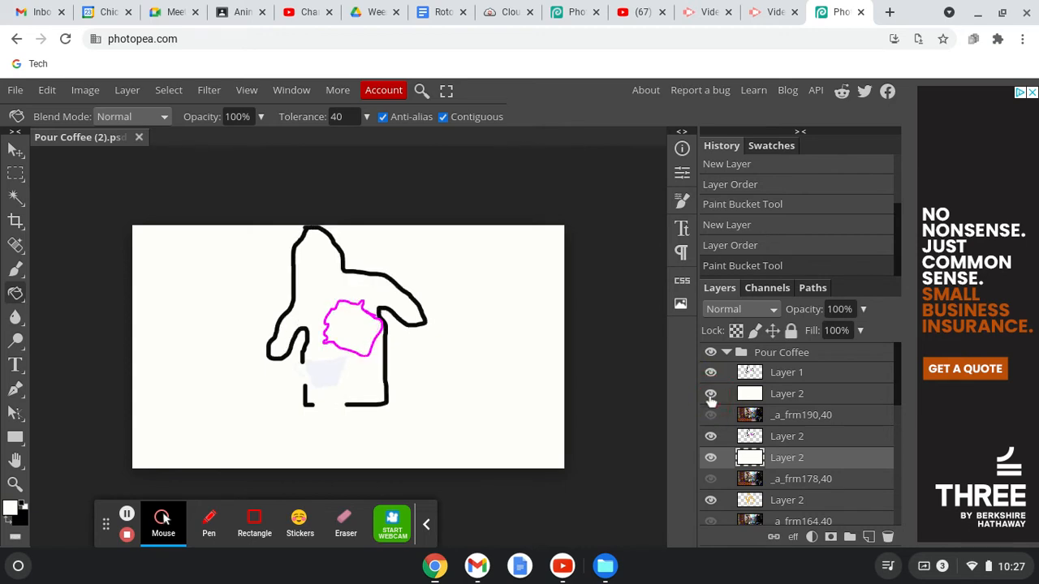
pyautogui.click(711, 415)
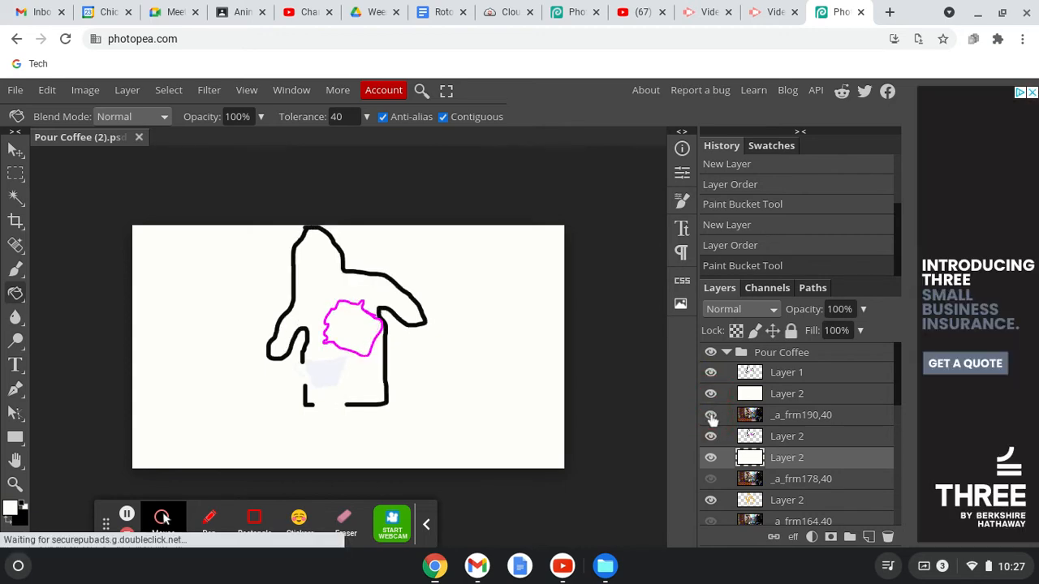
pyautogui.click(711, 436)
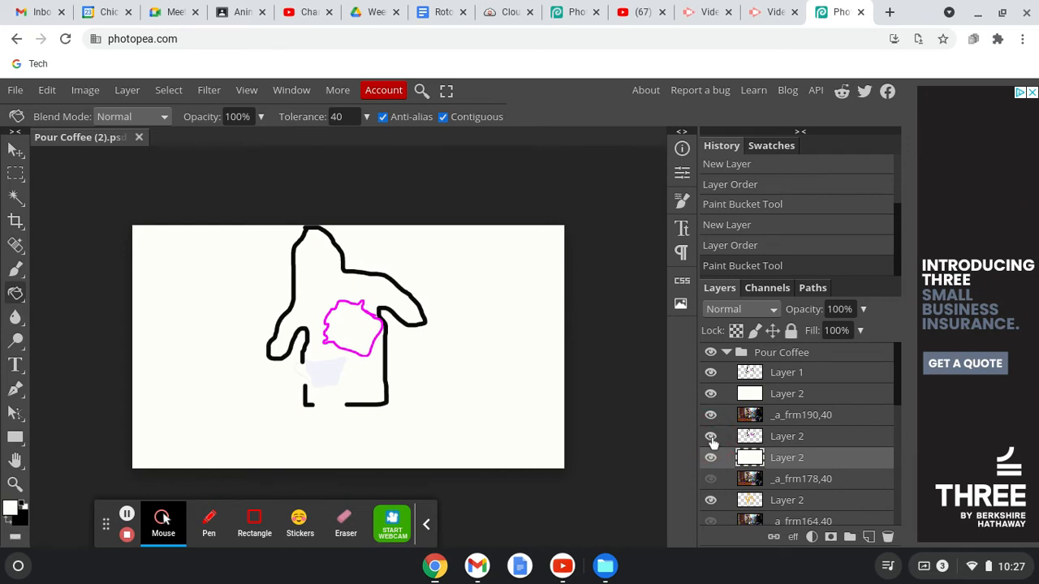
pyautogui.click(711, 457)
pyautogui.click(712, 480)
# Step: Add a new layer and move it down between the orange outline drawing and _a_frm164,40
pyautogui.click(870, 538)
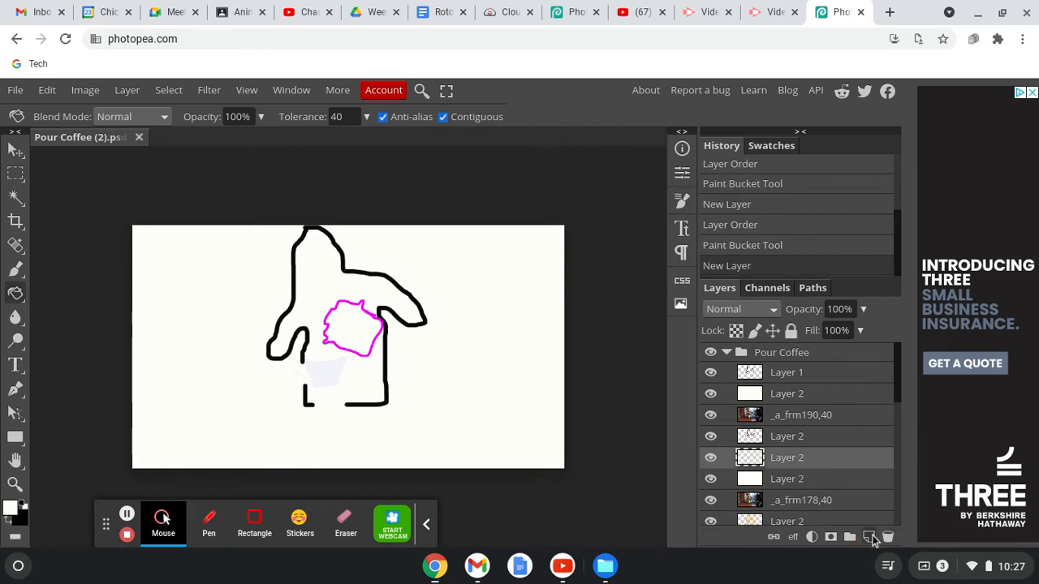
pyautogui.click(805, 479)
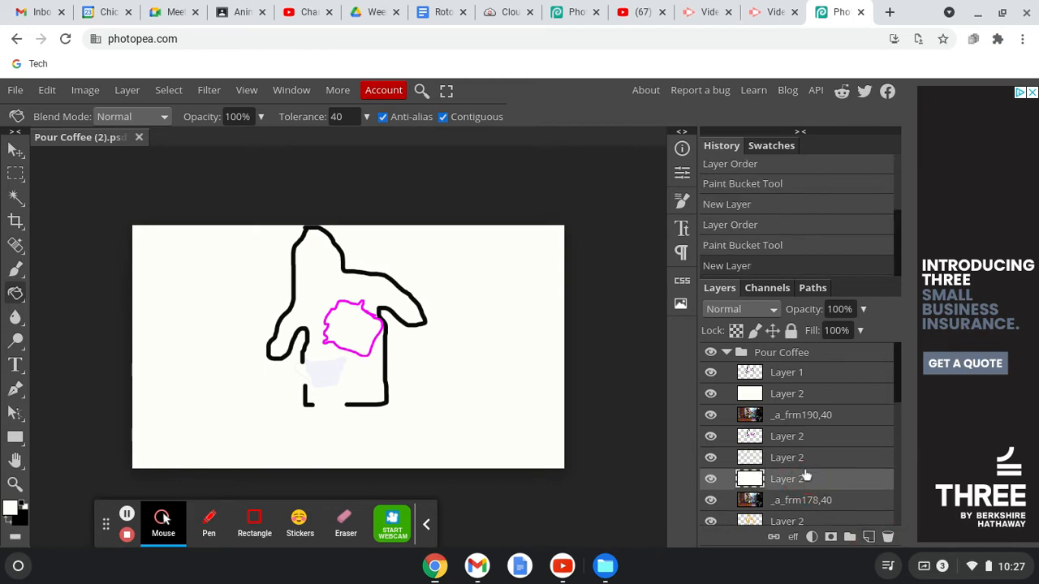
pyautogui.click(800, 459)
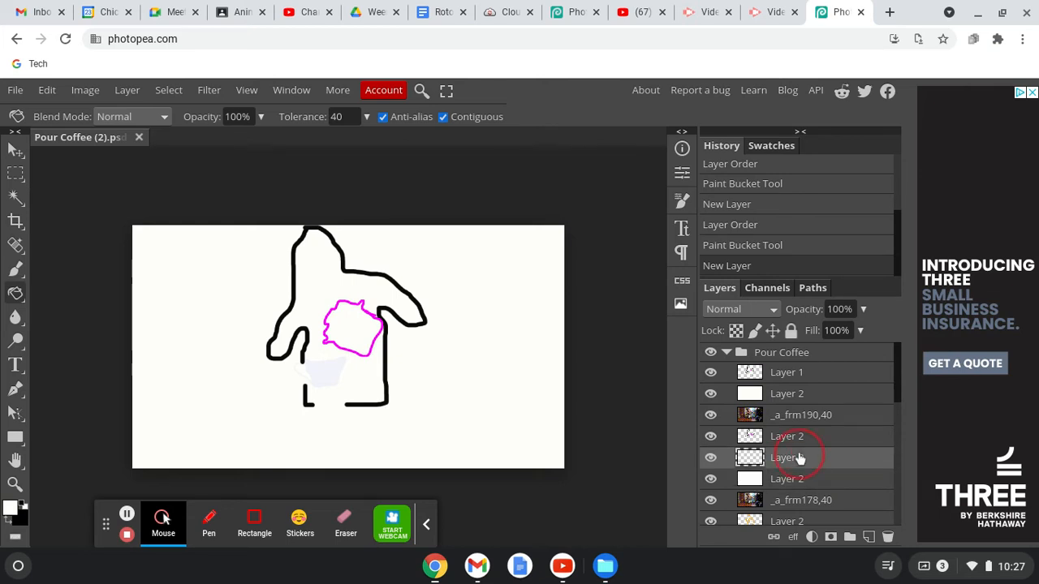
pyautogui.moveTo(799, 459); pyautogui.dragTo(780, 496)
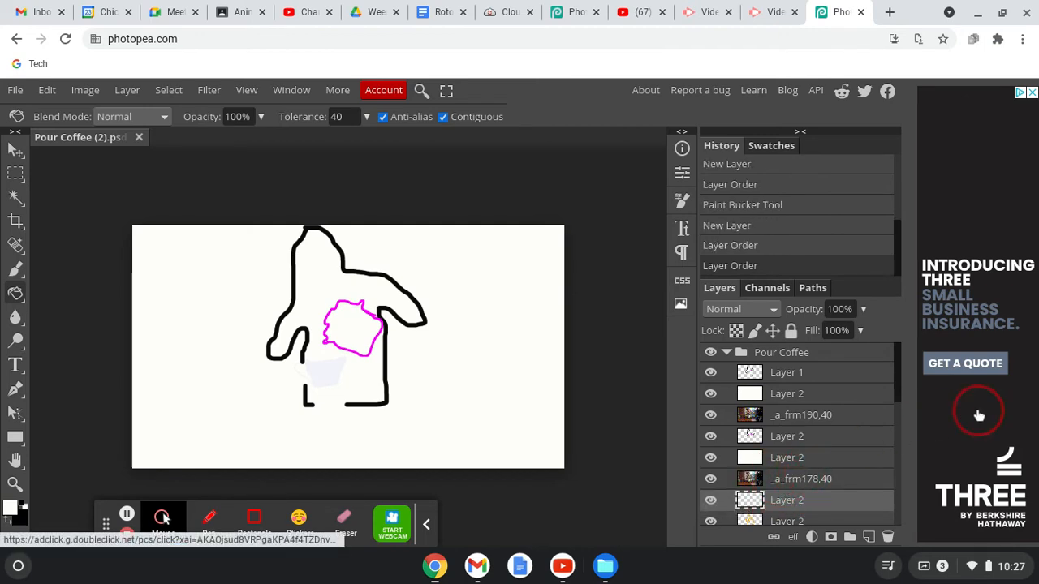
pyautogui.click(897, 422)
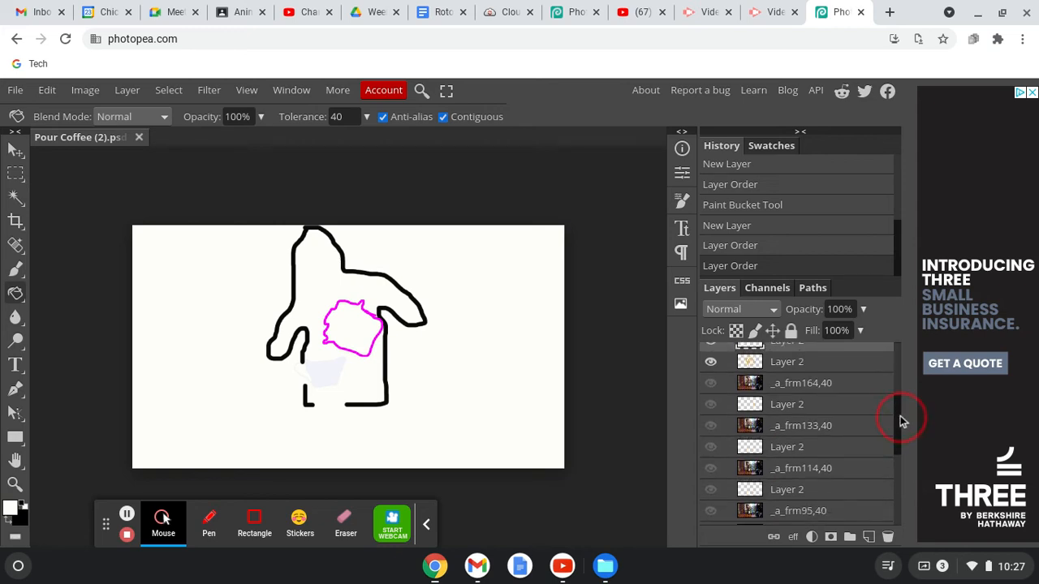
pyautogui.scroll(2, 899, 415)
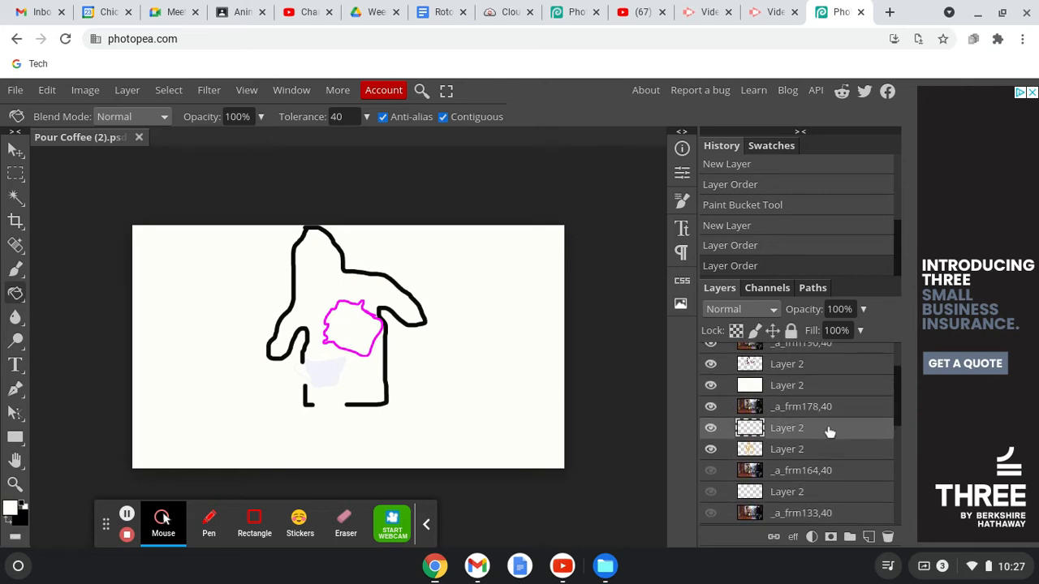
pyautogui.moveTo(827, 428); pyautogui.dragTo(827, 454)
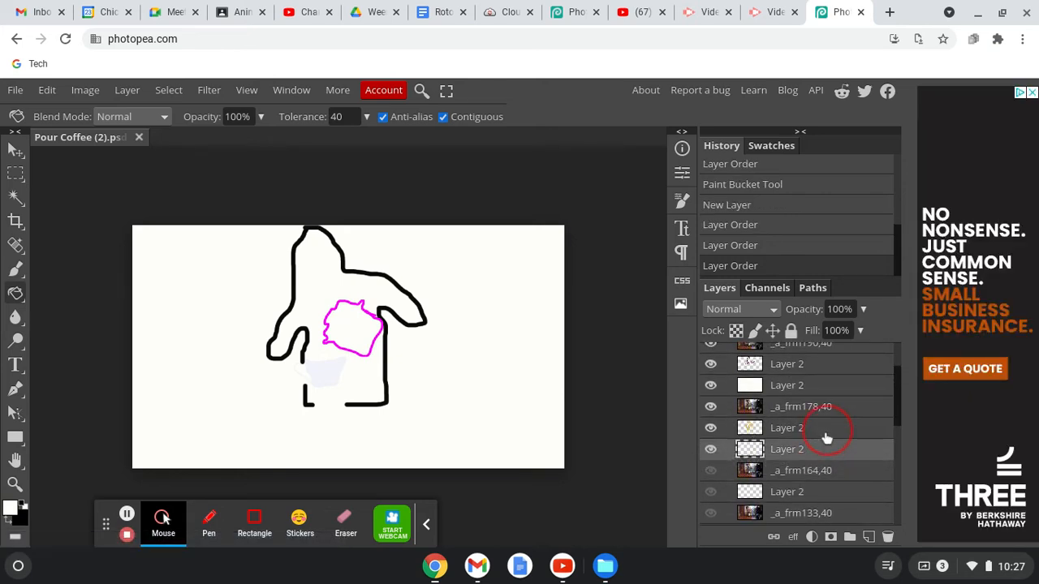
# Step: Hide all drawings, off-white backgrounds and photos above the orange outline, and select the orange outline's layer
pyautogui.click(710, 406)
pyautogui.scroll(2, 709, 394)
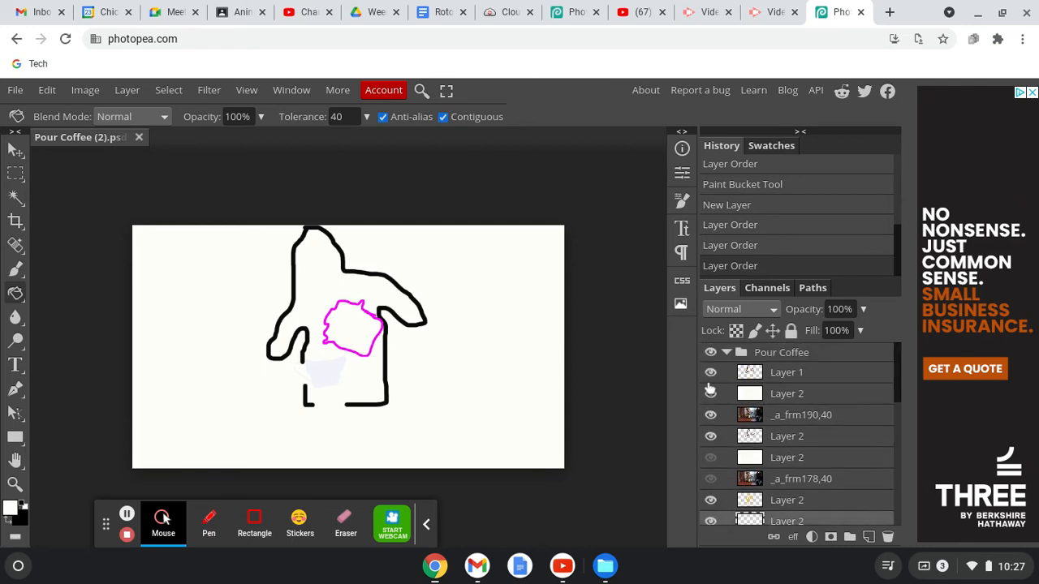
pyautogui.click(710, 371)
pyautogui.click(710, 394)
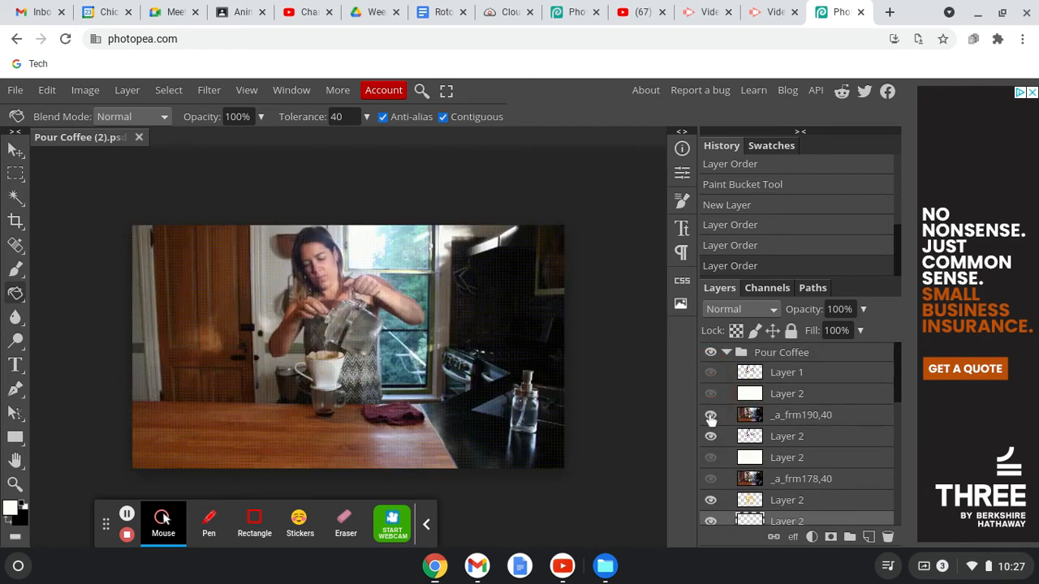
pyautogui.click(710, 415)
pyautogui.click(710, 436)
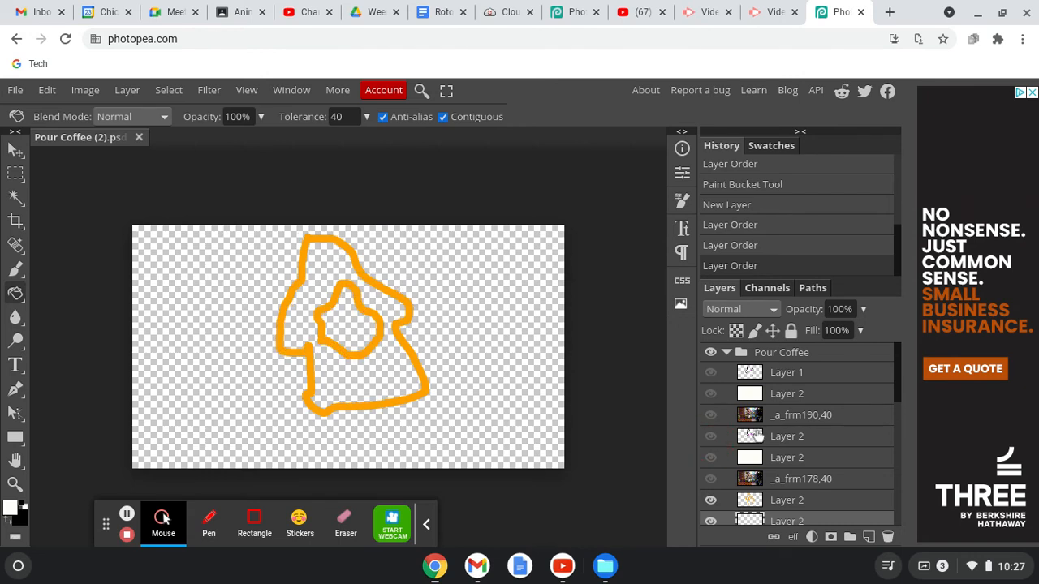
pyautogui.scroll(-3, 759, 436)
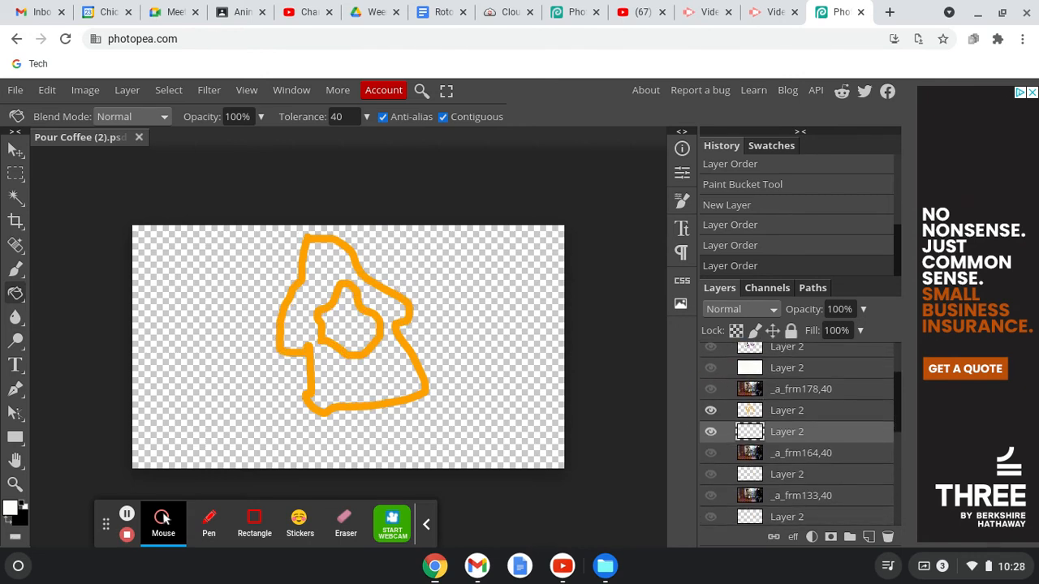
pyautogui.click(773, 412)
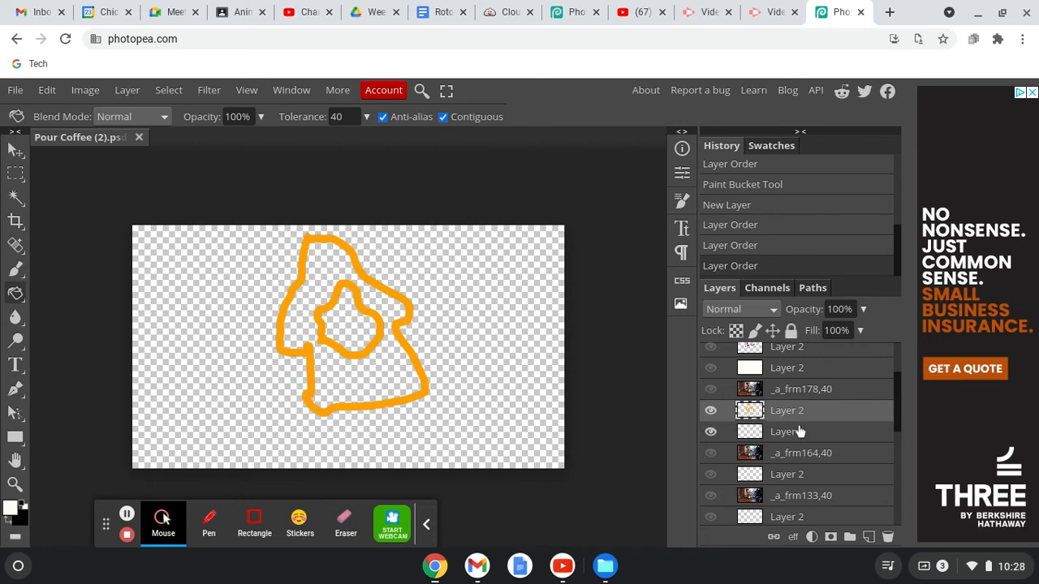
# Step: Fill the blank layer beneath the orange outline drawing with off-white using the Paint Bucket tool
pyautogui.click(814, 438)
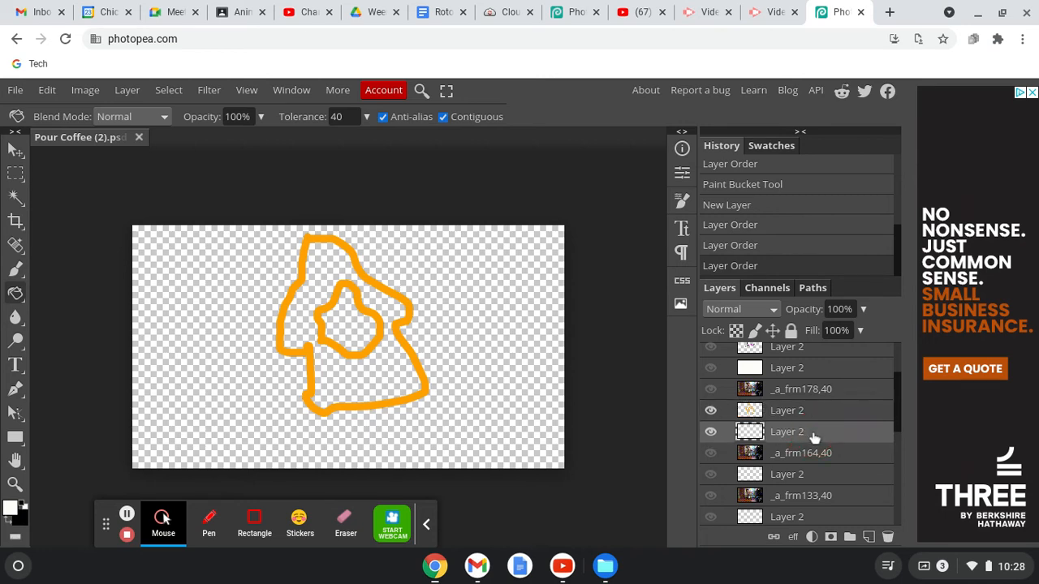
pyautogui.rightClick(16, 293)
pyautogui.click(69, 322)
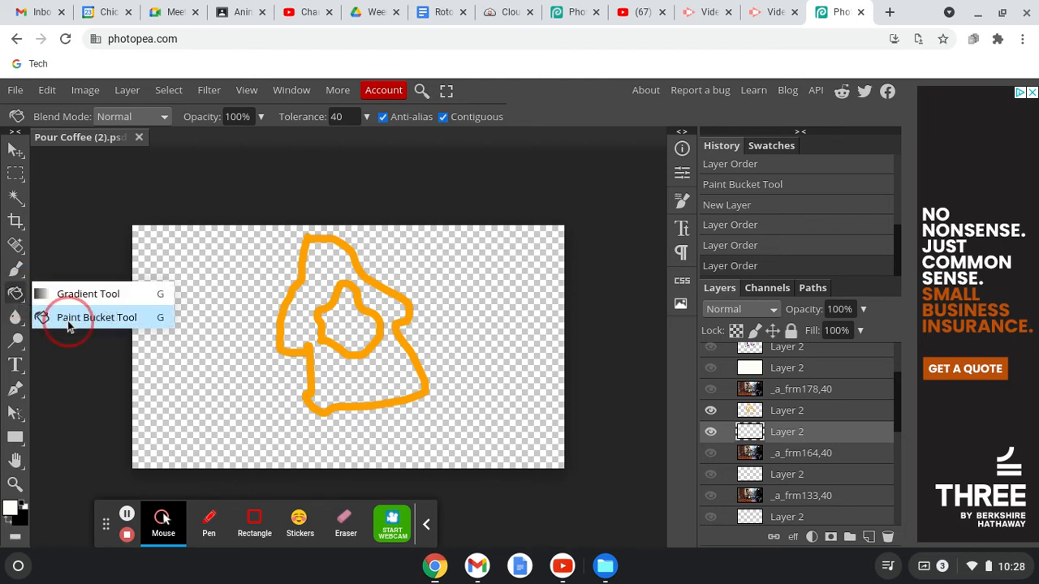
pyautogui.click(209, 333)
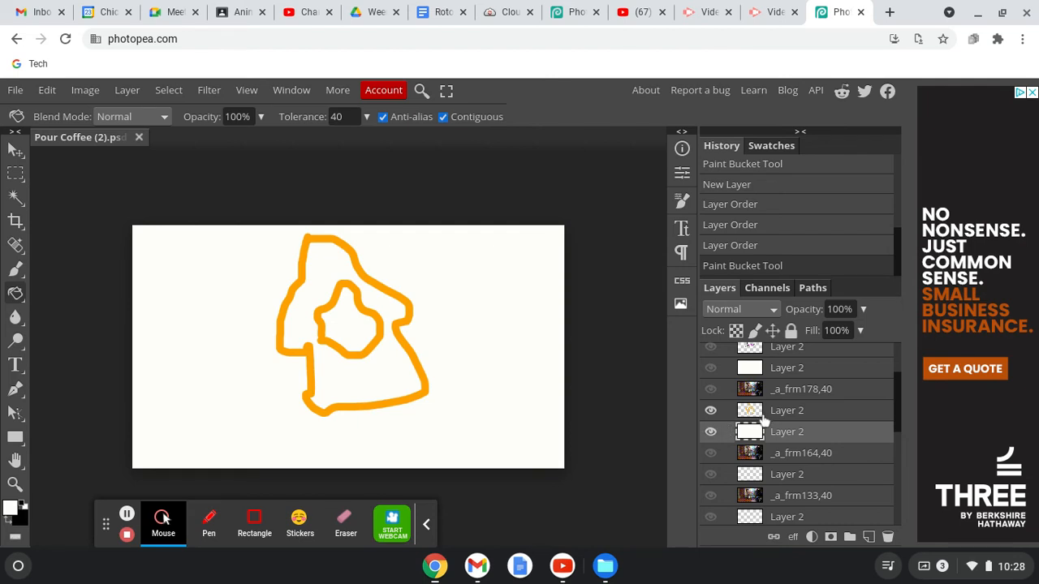
# Step: Toggle Layer 1, its background and the _a_frm190,40 photo, and show the _a_frm178,40 photo with its drawing and off-white background
pyautogui.scroll(2, 763, 420)
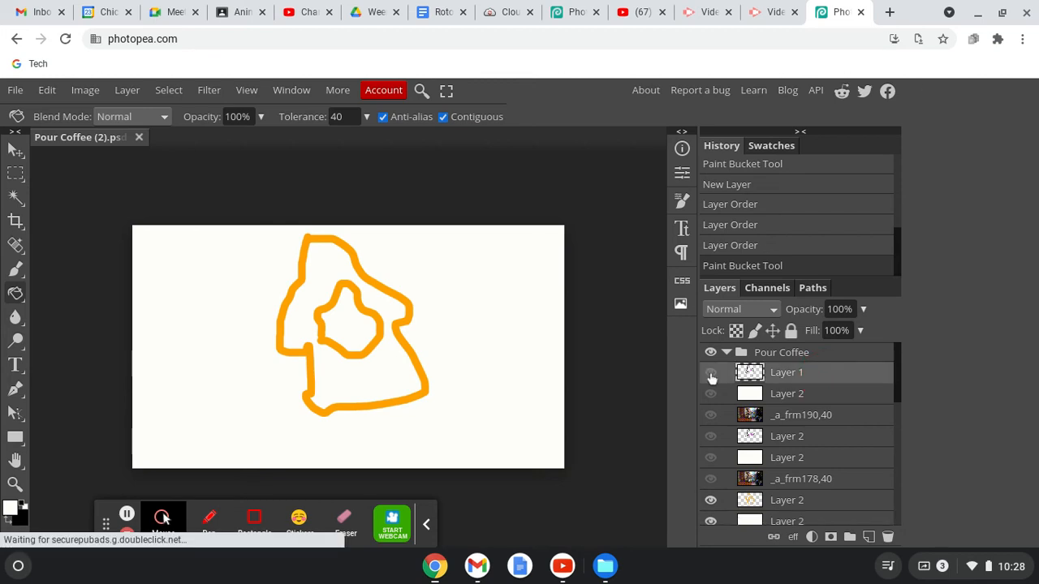
pyautogui.click(711, 374)
pyautogui.click(711, 374)
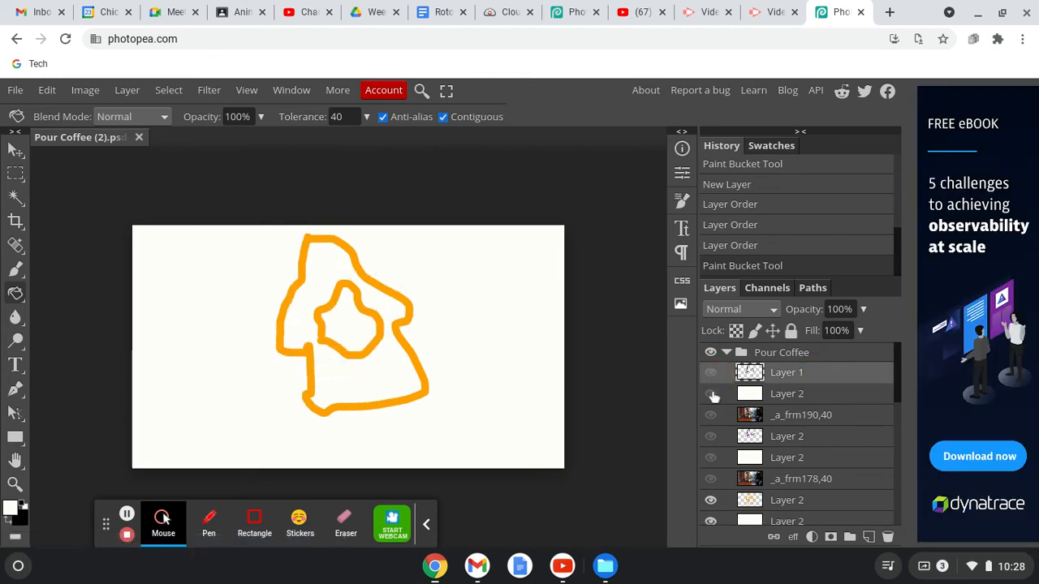
pyautogui.click(711, 394)
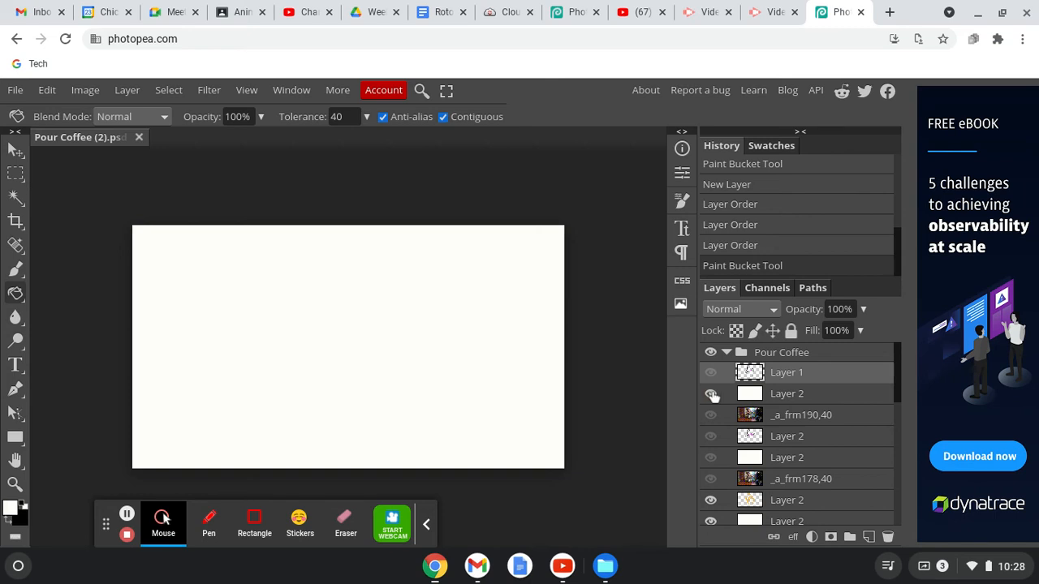
pyautogui.click(711, 394)
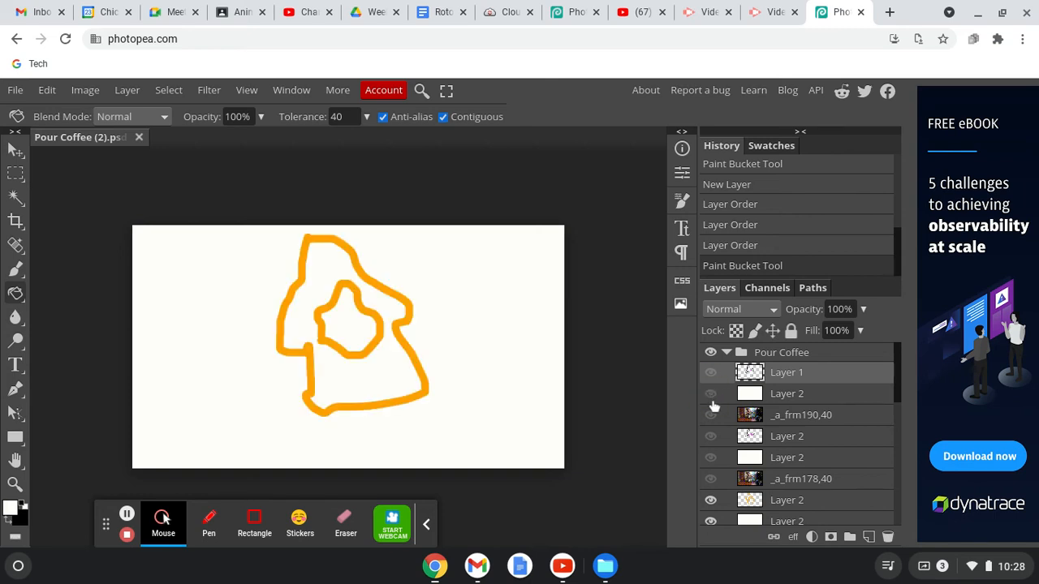
pyautogui.click(710, 415)
pyautogui.click(710, 416)
pyautogui.click(710, 441)
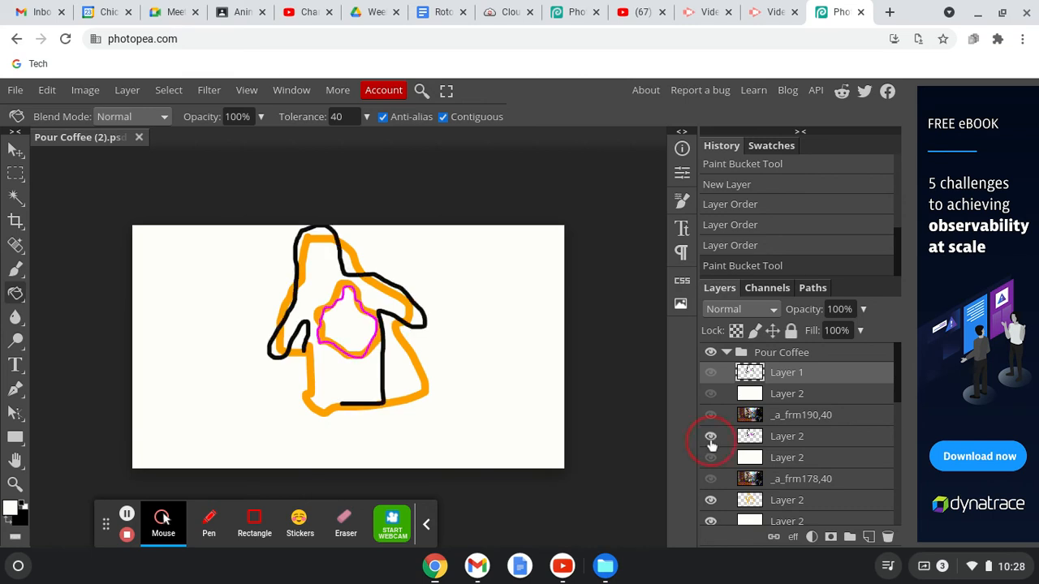
pyautogui.click(710, 458)
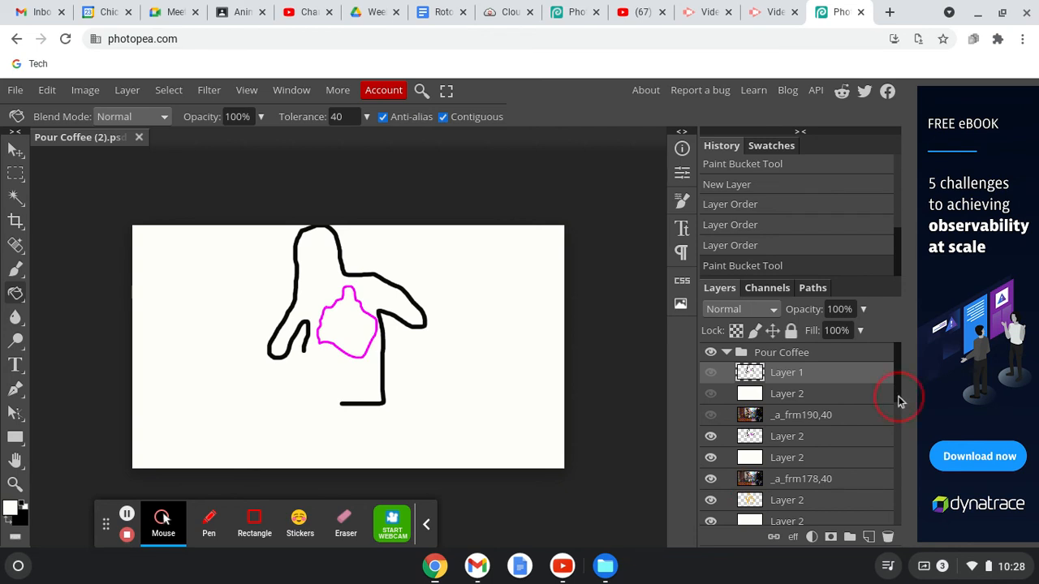
# Step: Add a new layer and move it between the blank drawing layer below _a_frm164,40 and the _a_frm133,40 photo
pyautogui.moveTo(899, 399); pyautogui.dragTo(902, 448)
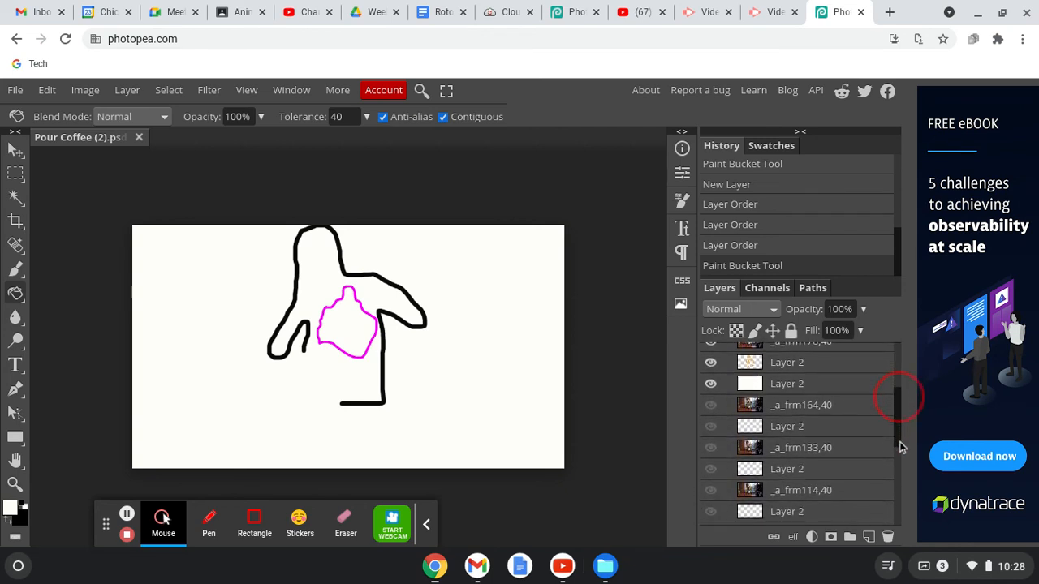
pyautogui.click(803, 432)
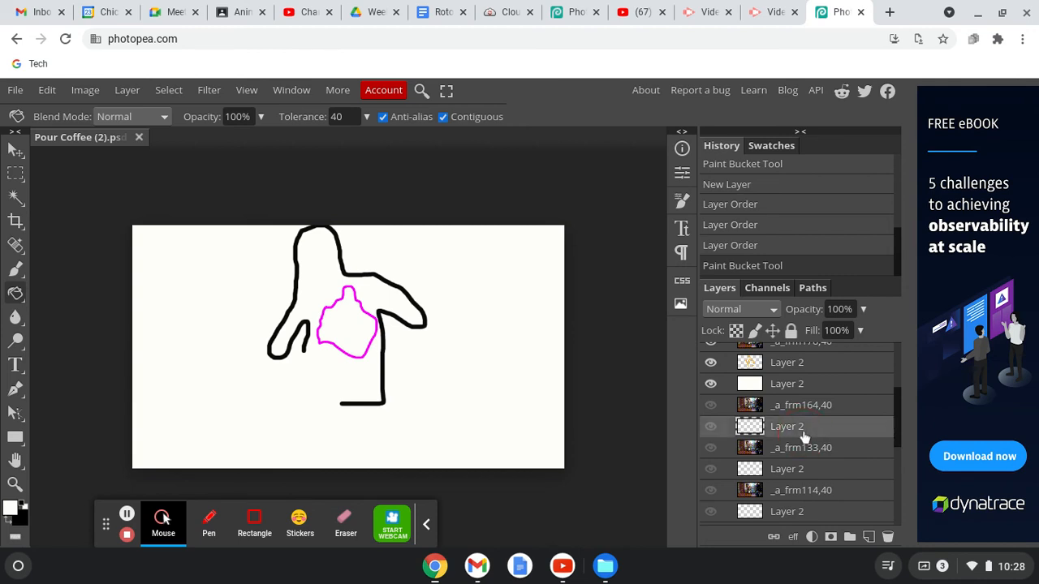
pyautogui.click(868, 537)
pyautogui.moveTo(795, 427); pyautogui.dragTo(794, 439)
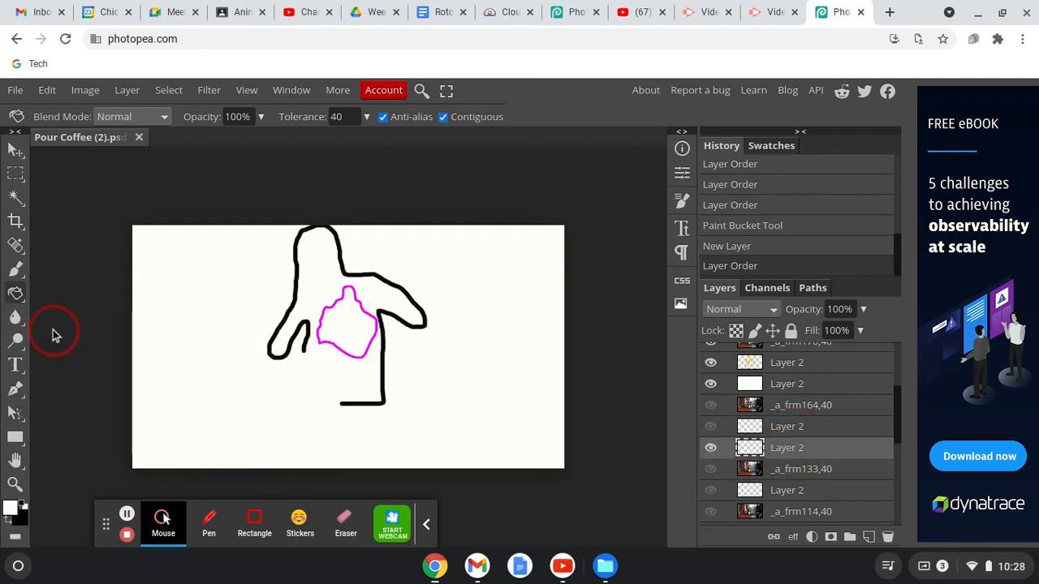
# Step: Hide all visible drawings, backgrounds and photos above the new layer over _a_frm133,40, and fill that layer with off-white using the Paint Bucket
pyautogui.click(712, 386)
pyautogui.scroll(4, 712, 369)
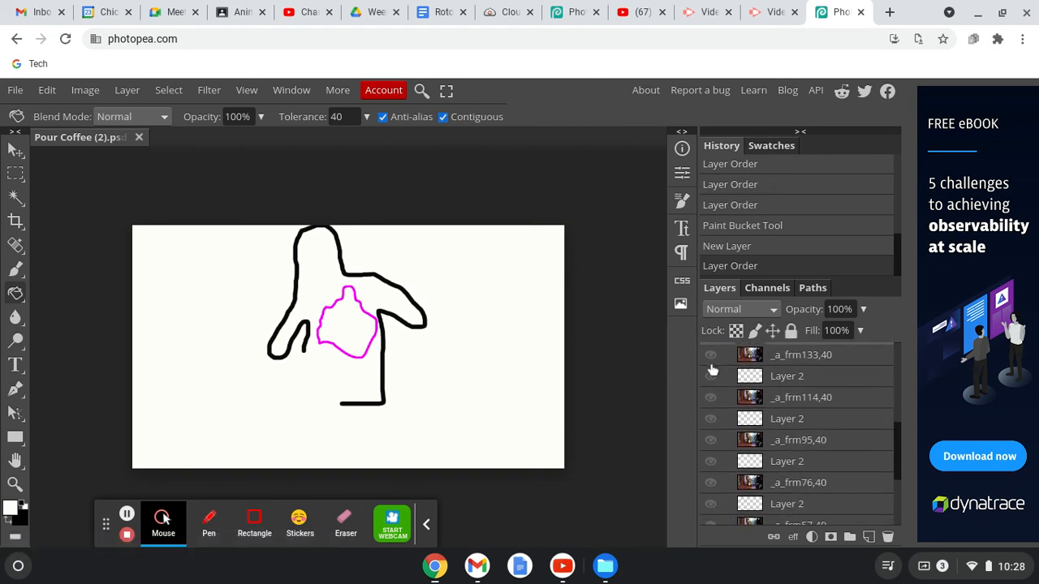
pyautogui.scroll(-3, 712, 381)
pyautogui.click(712, 387)
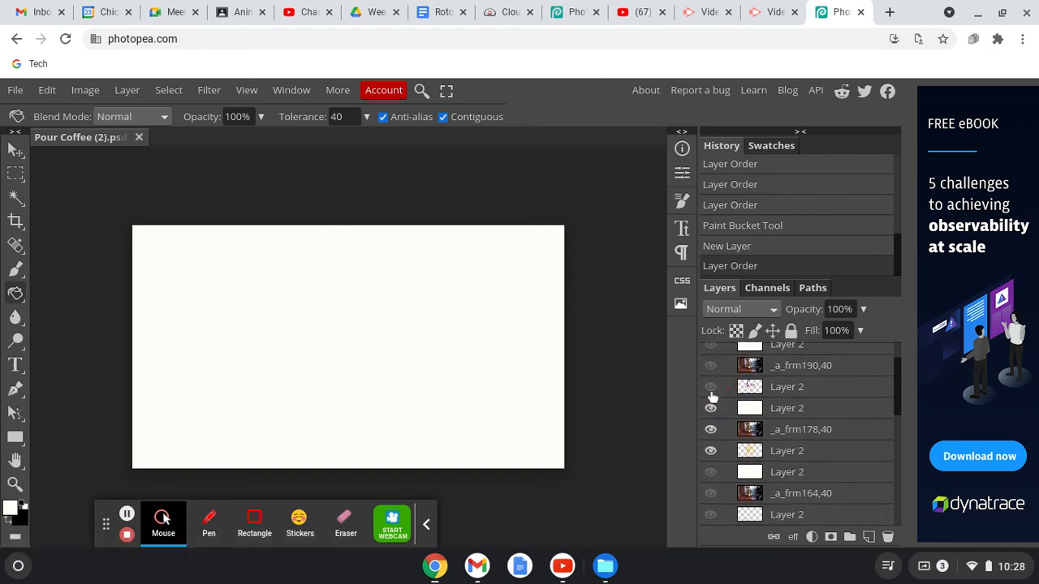
pyautogui.click(711, 409)
pyautogui.click(711, 431)
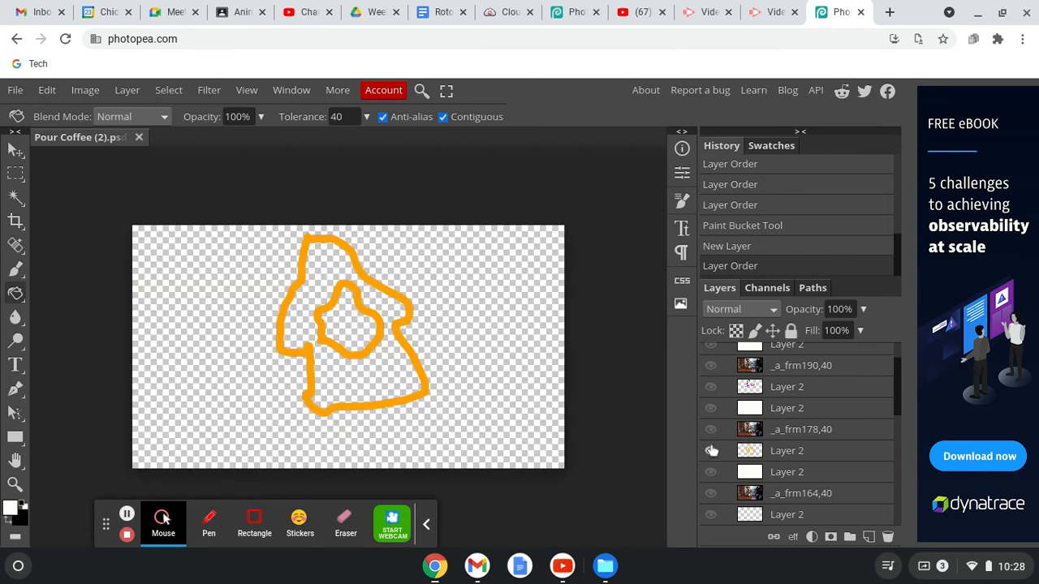
pyautogui.click(710, 451)
pyautogui.scroll(2, 715, 394)
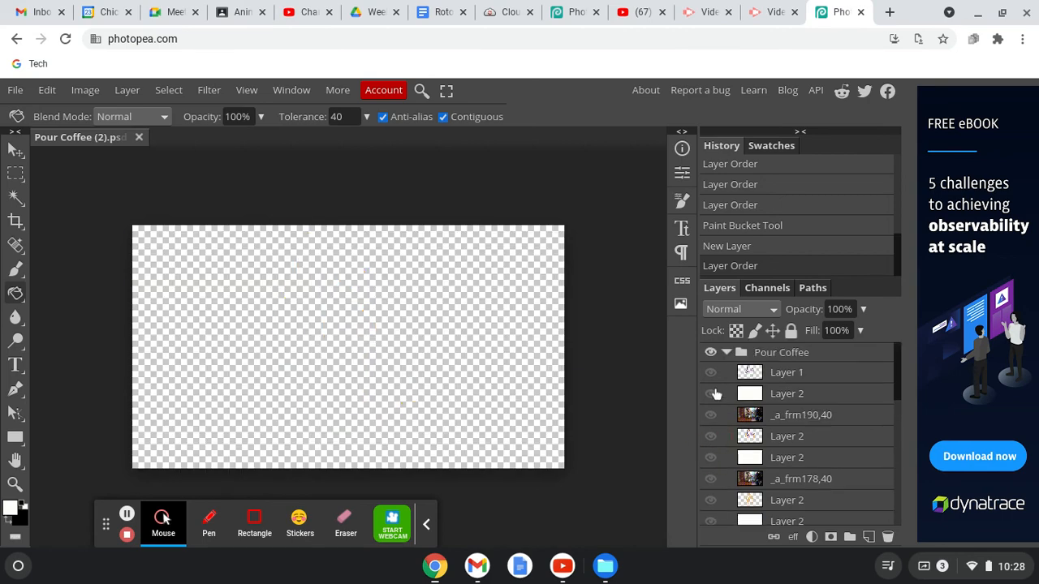
pyautogui.scroll(-5, 714, 391)
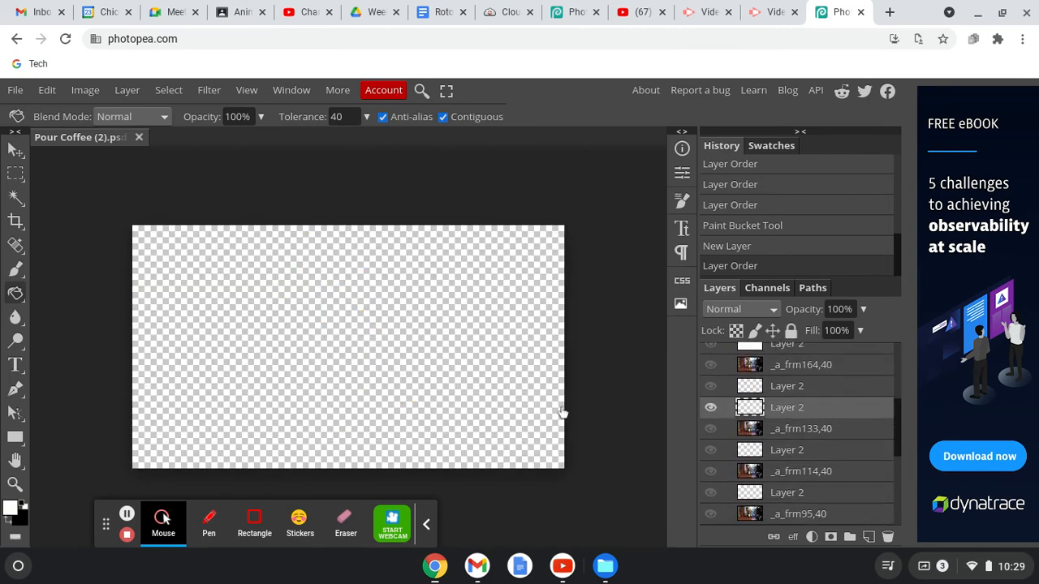
pyautogui.click(297, 319)
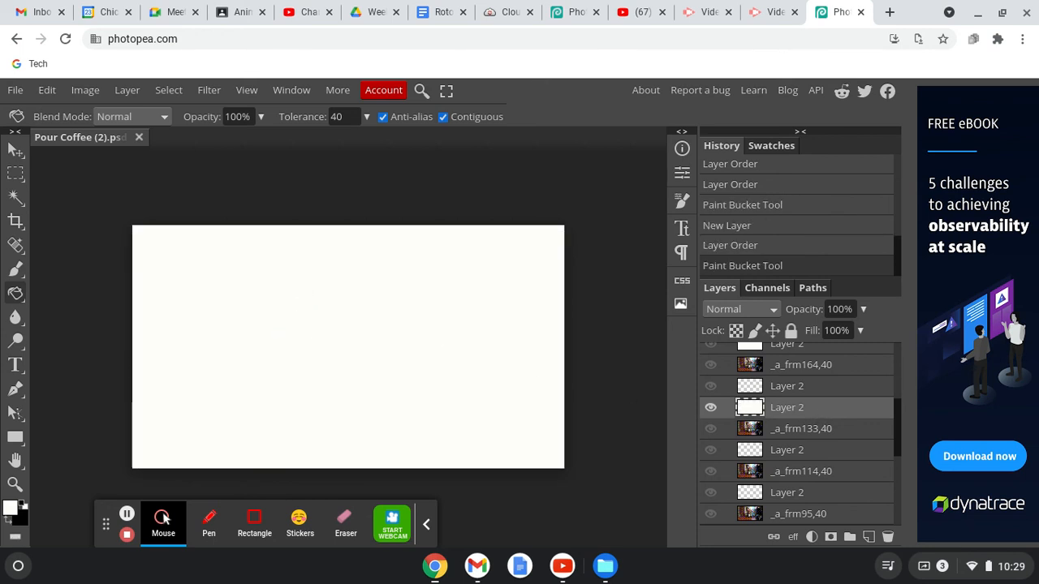
# Step: Show the Layer 1 drawing, select the _a_frm190,40 photo layer, and look through the whole layer stack
pyautogui.scroll(5, 800, 433)
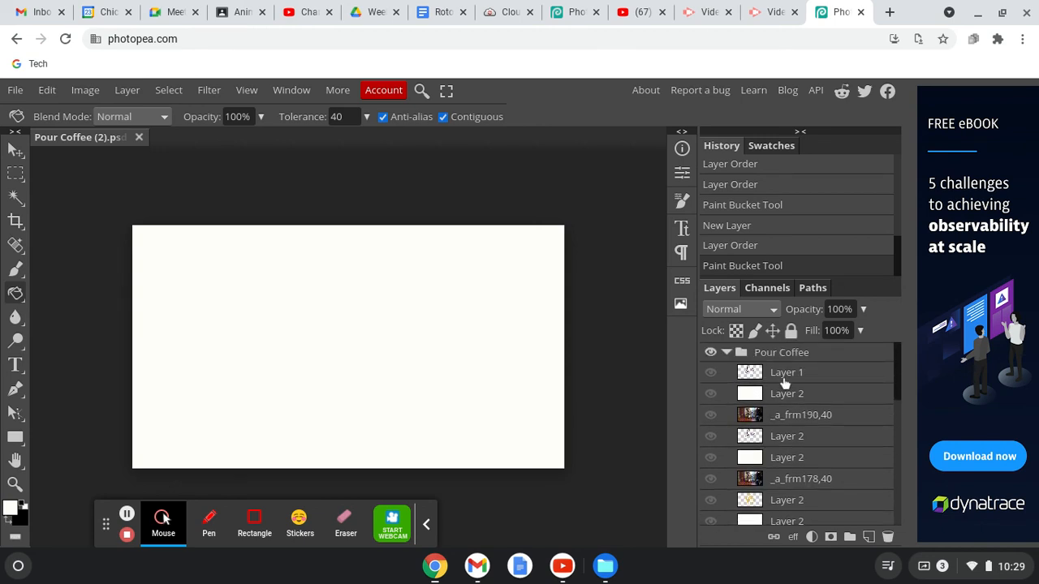
pyautogui.click(710, 372)
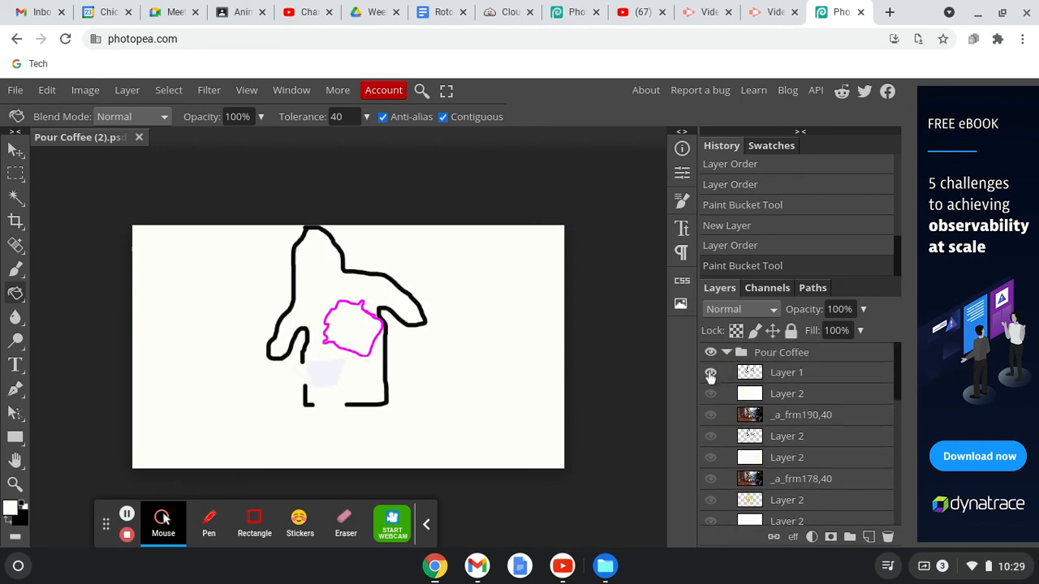
pyautogui.click(791, 419)
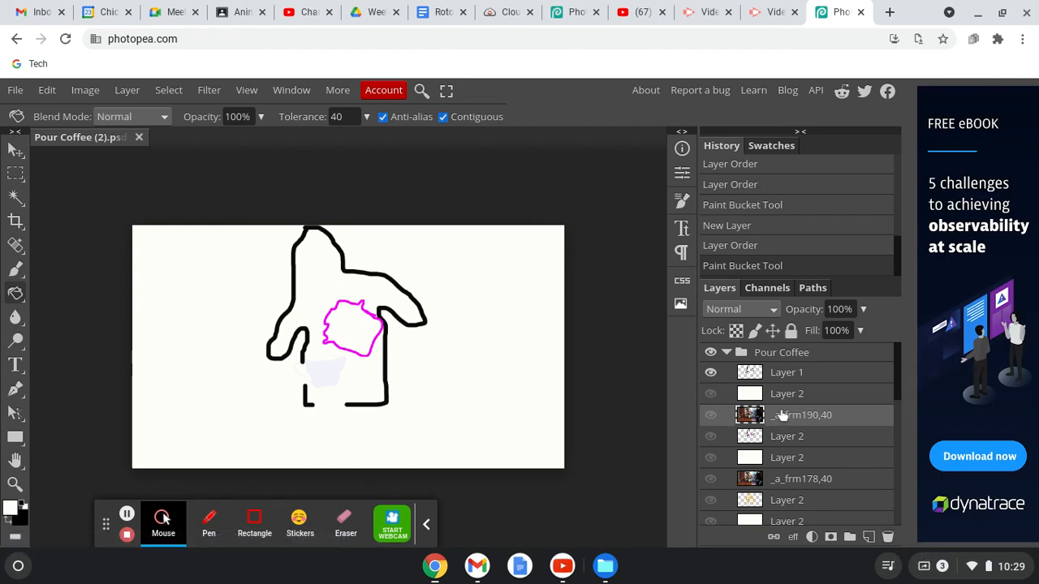
pyautogui.scroll(-10, 781, 416)
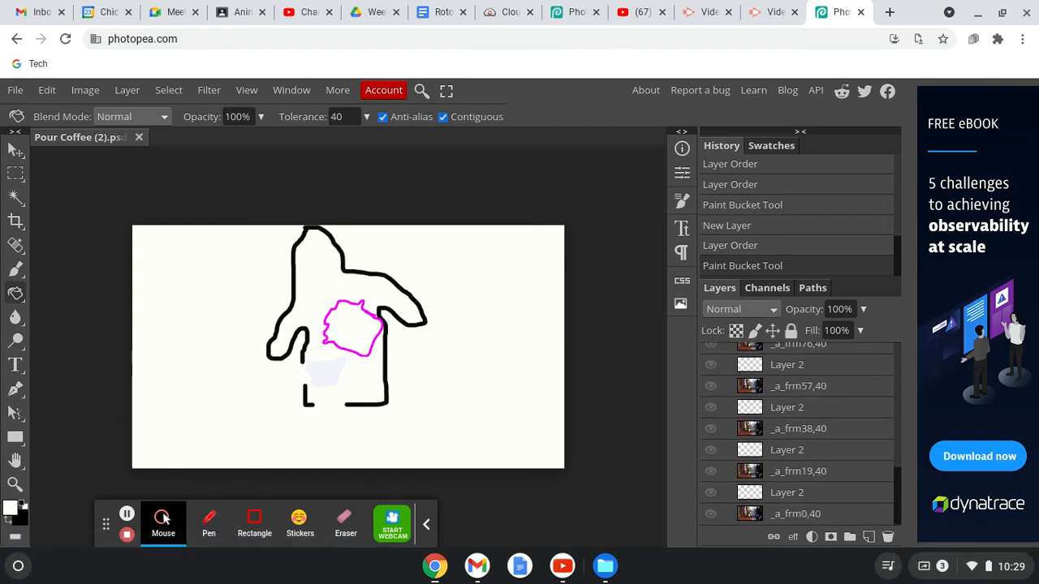
pyautogui.scroll(10, 781, 416)
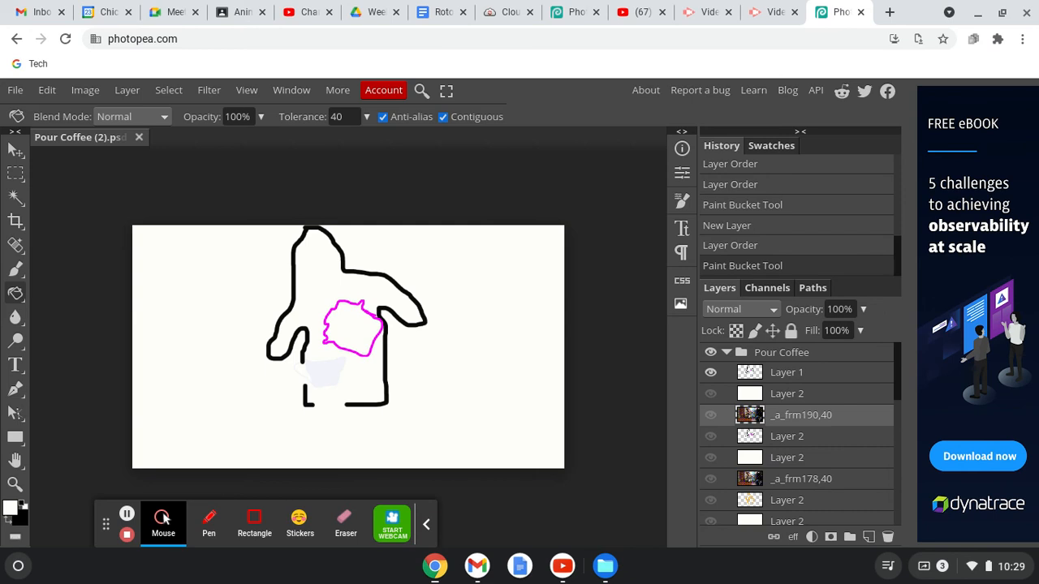